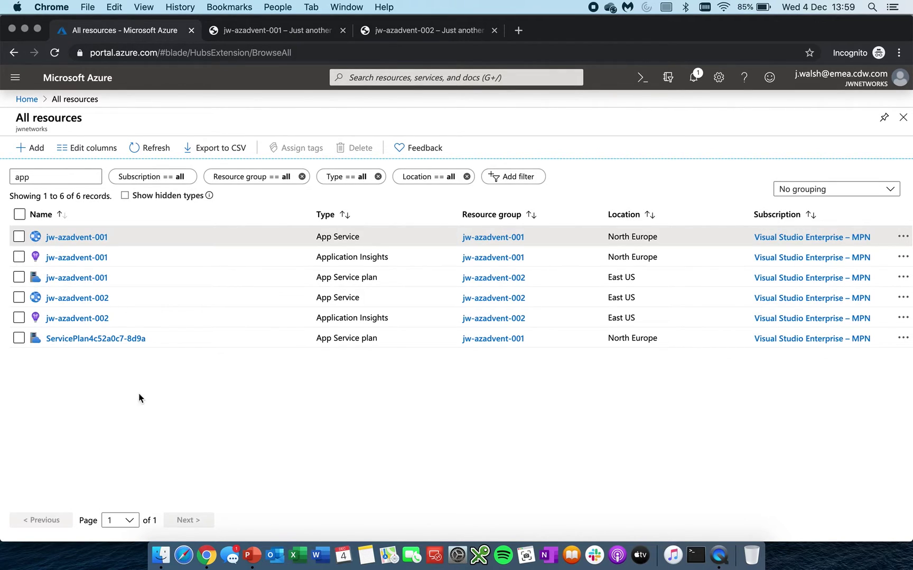
# - Check the jw-azadvent-001 and jw-azadvent-002 WordPress sites, reloading each one to see the page it serves
pyautogui.click(256, 38)
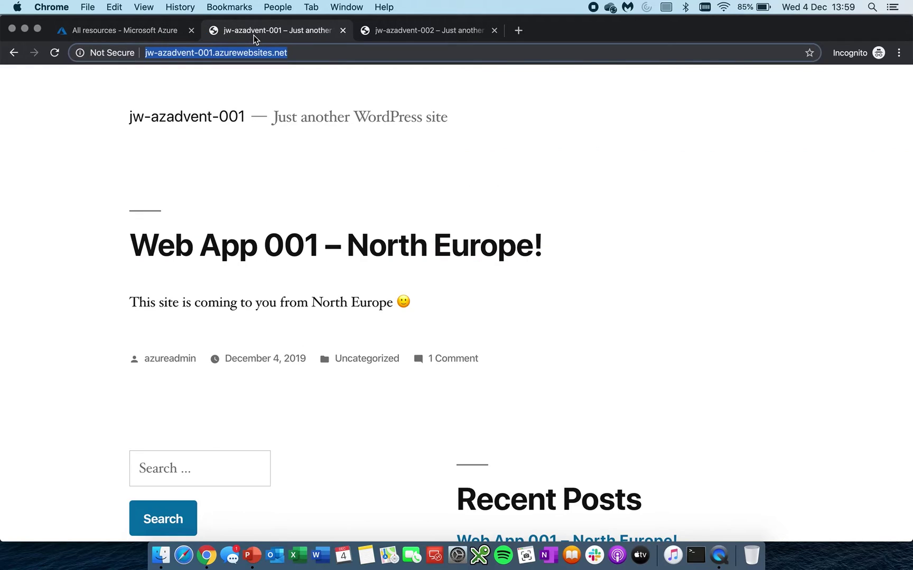
pyautogui.click(54, 52)
pyautogui.click(446, 37)
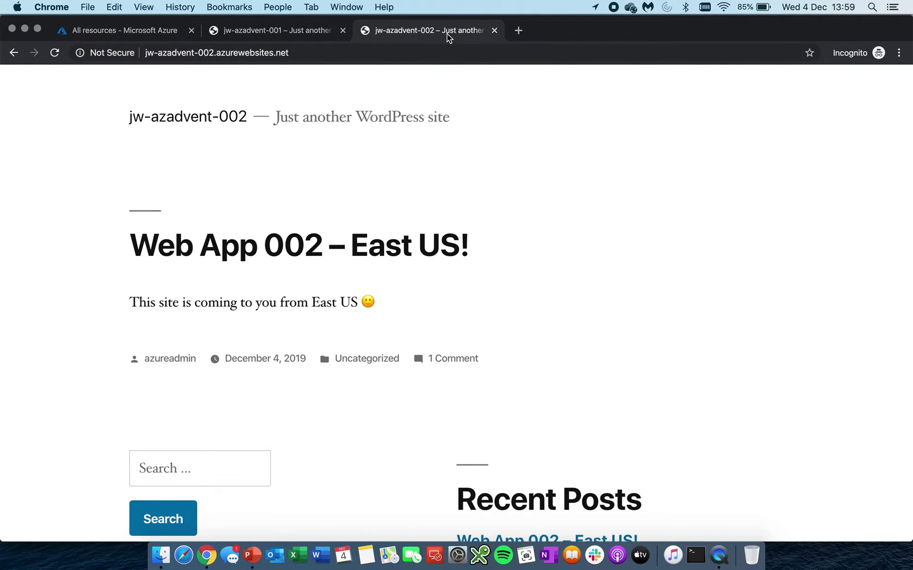
pyautogui.click(54, 52)
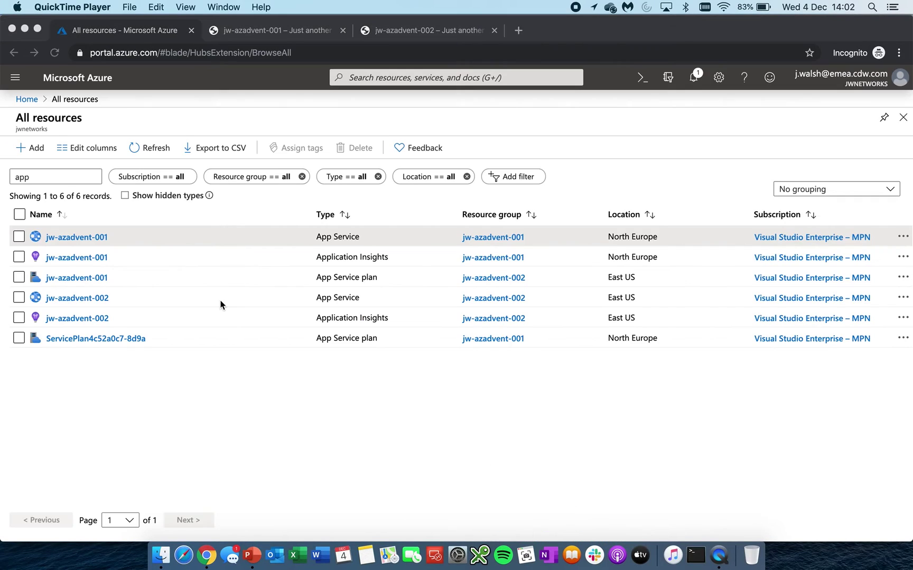
# - Find Front Door among the new Azure resources and start creating one
pyautogui.click(34, 149)
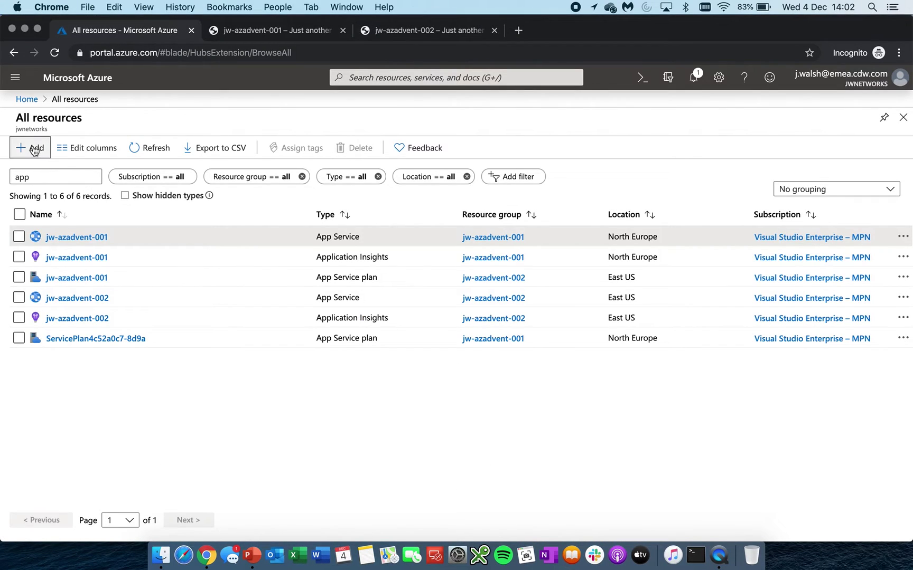
pyautogui.write('front door')
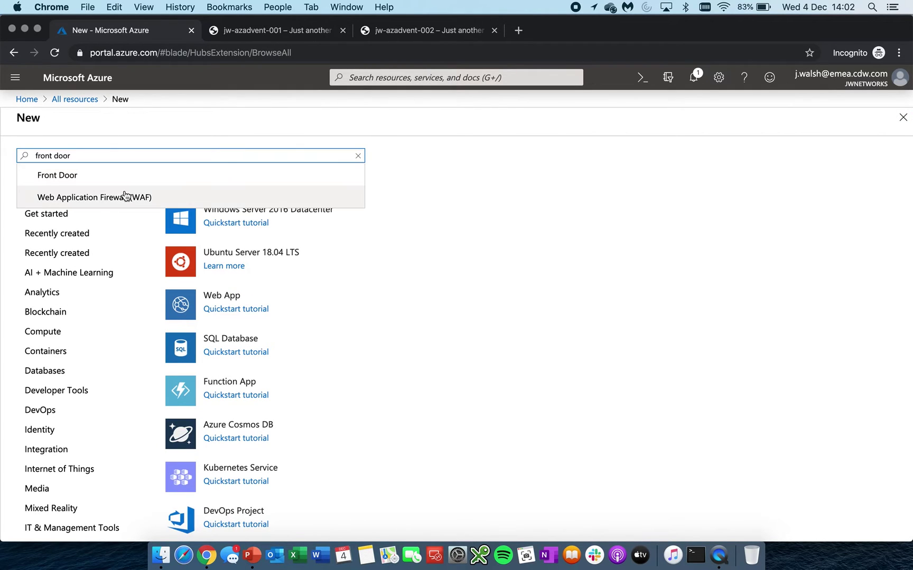
pyautogui.click(117, 176)
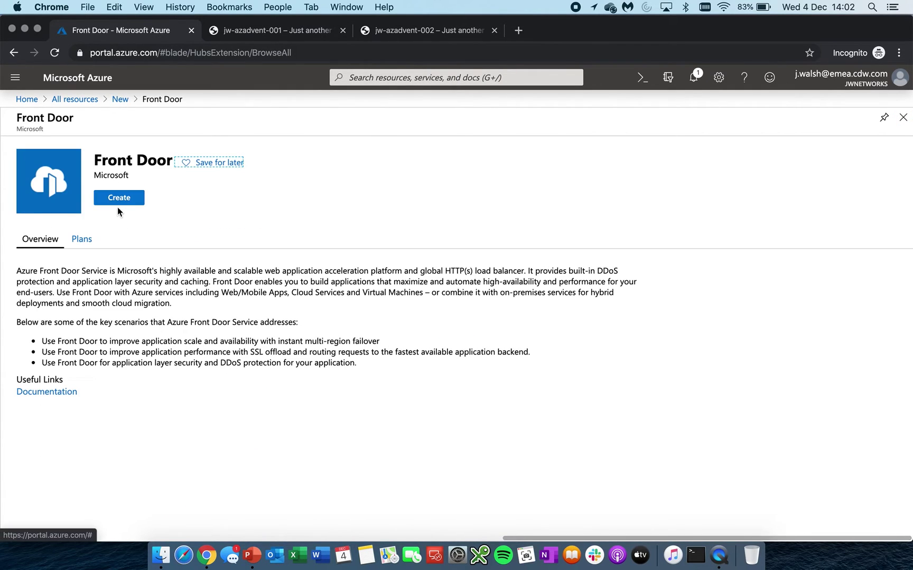
pyautogui.click(118, 200)
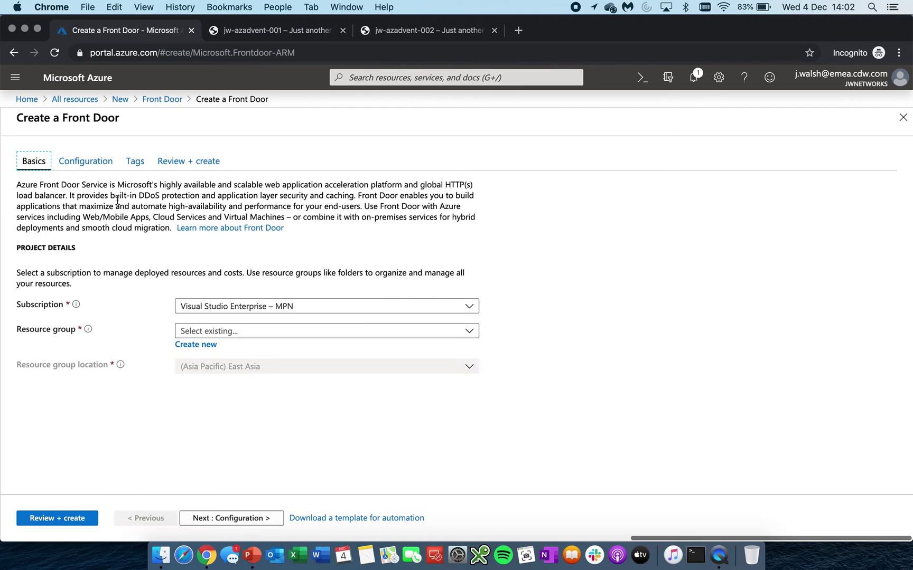
# - Assign the Front Door to the existing RG-Test resource group and proceed to its configuration
pyautogui.click(232, 331)
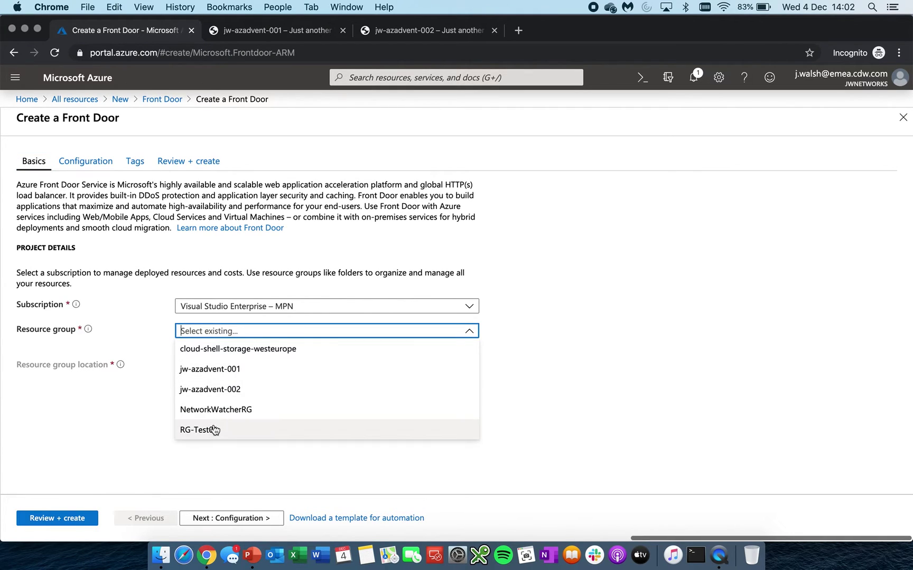
pyautogui.click(214, 429)
pyautogui.click(191, 521)
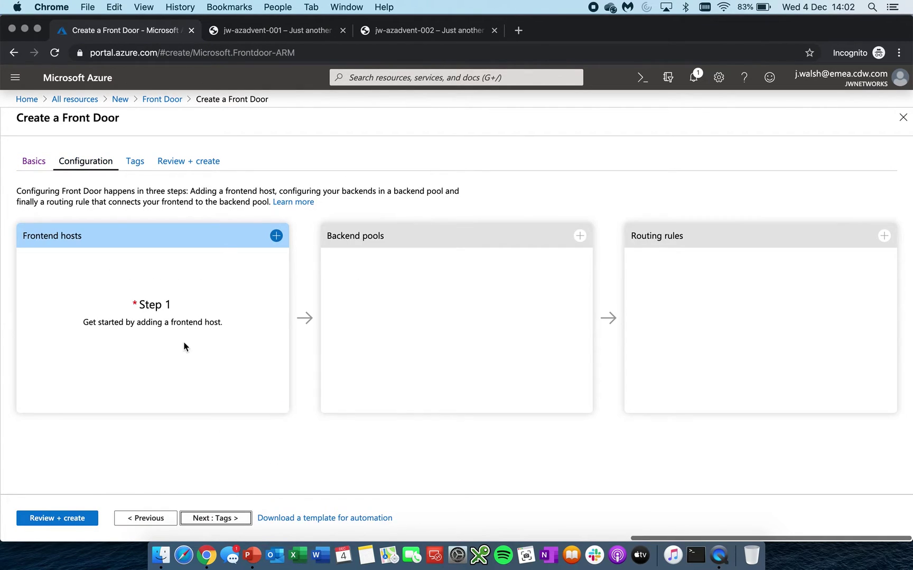
# - Add a frontend host with the host name azureadventcalendar, leaving session affinity and the web application firewall disabled
pyautogui.click(277, 236)
pyautogui.click(707, 199)
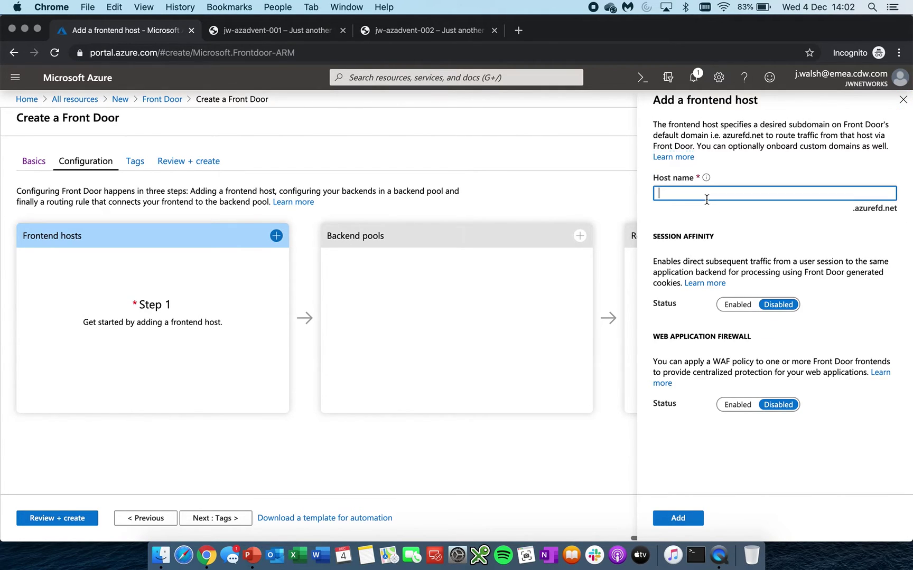
pyautogui.write('azureadventcalendar')
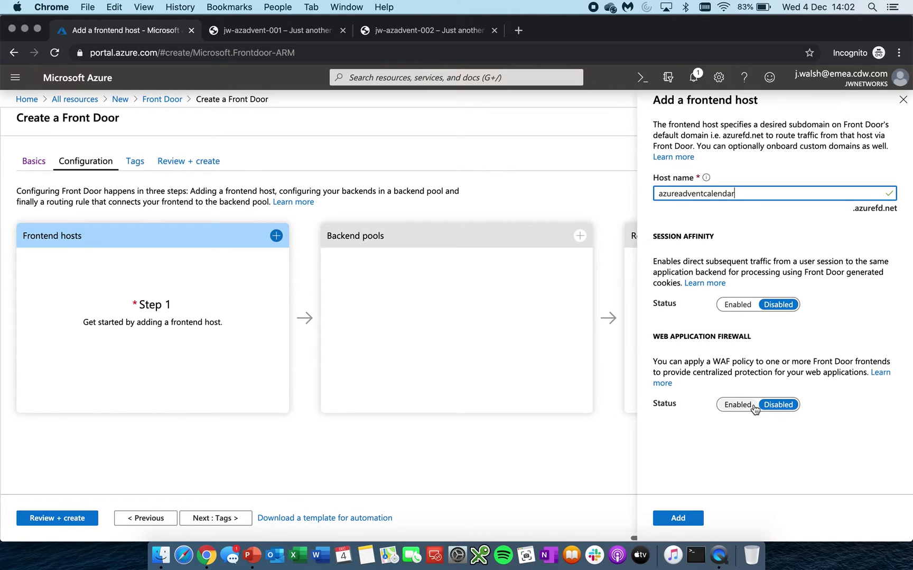
pyautogui.click(690, 520)
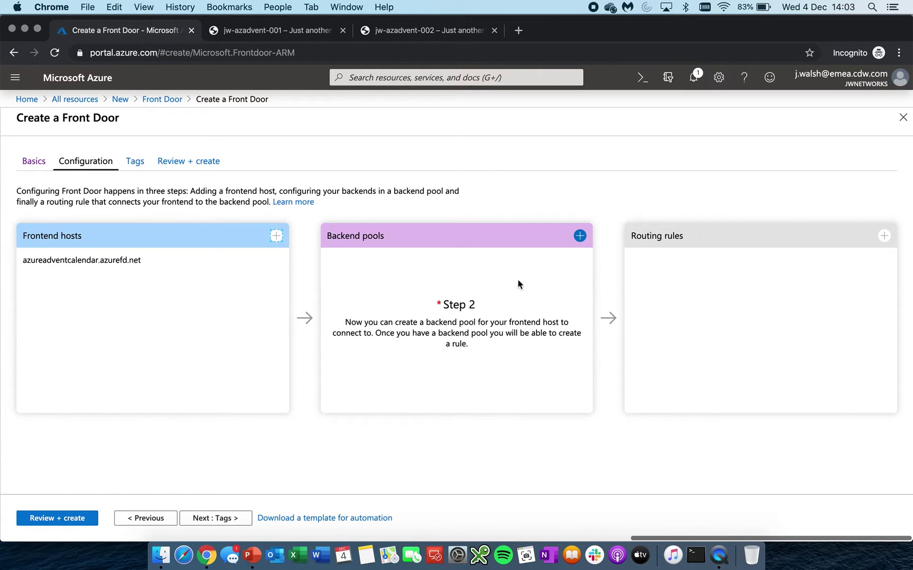
# - Start a new backend pool and name it wordpressazureadvent
pyautogui.click(580, 237)
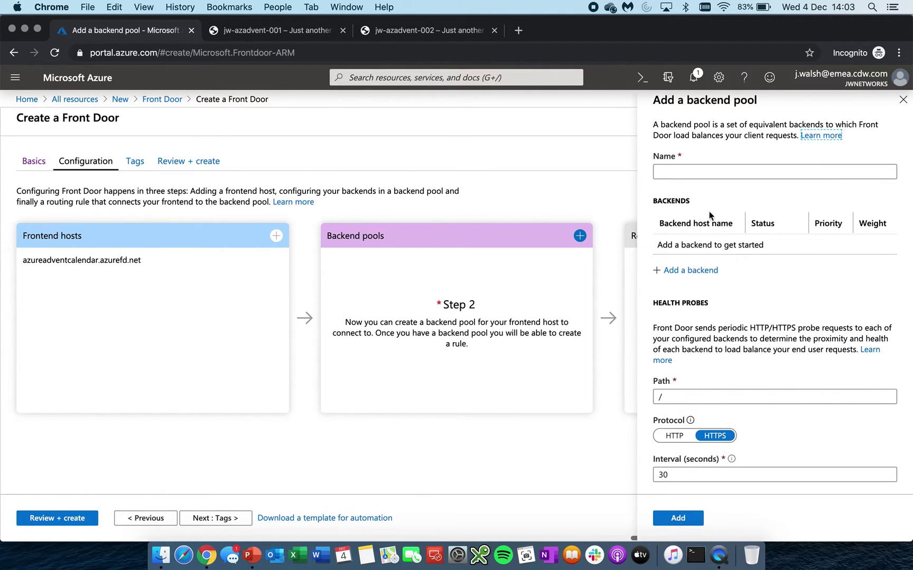
pyautogui.click(686, 172)
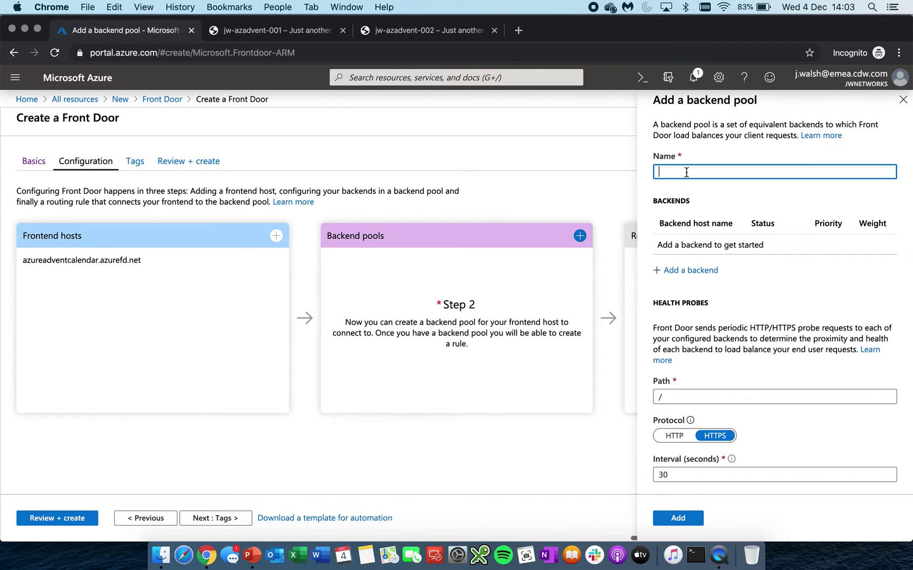
pyautogui.write('wordpress')
pyautogui.press('BackSpace')
pyautogui.write('azureadvent')
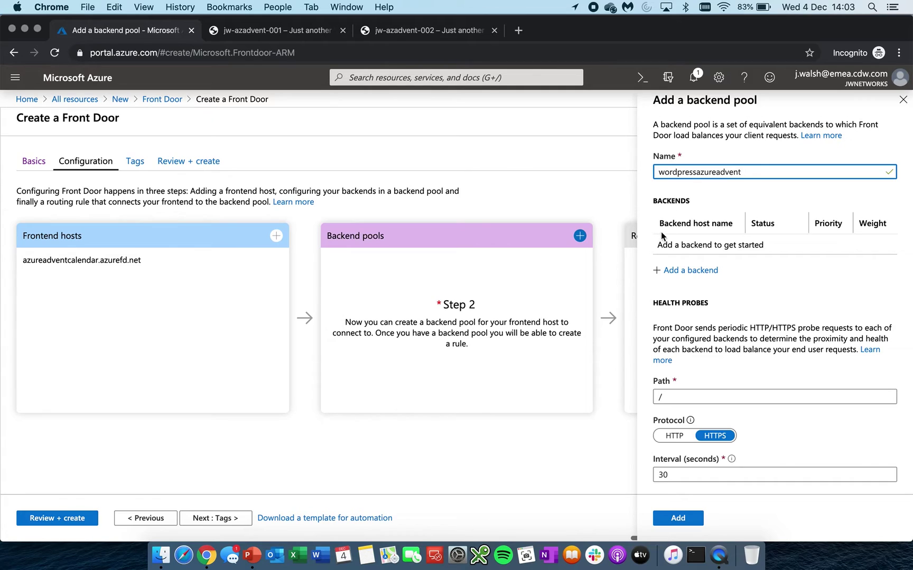
# - Add an App service backend to the pool using the host name jw-azadvent-001.azurewebsites.net, with priority 1 and weight 50
pyautogui.click(690, 270)
pyautogui.click(702, 238)
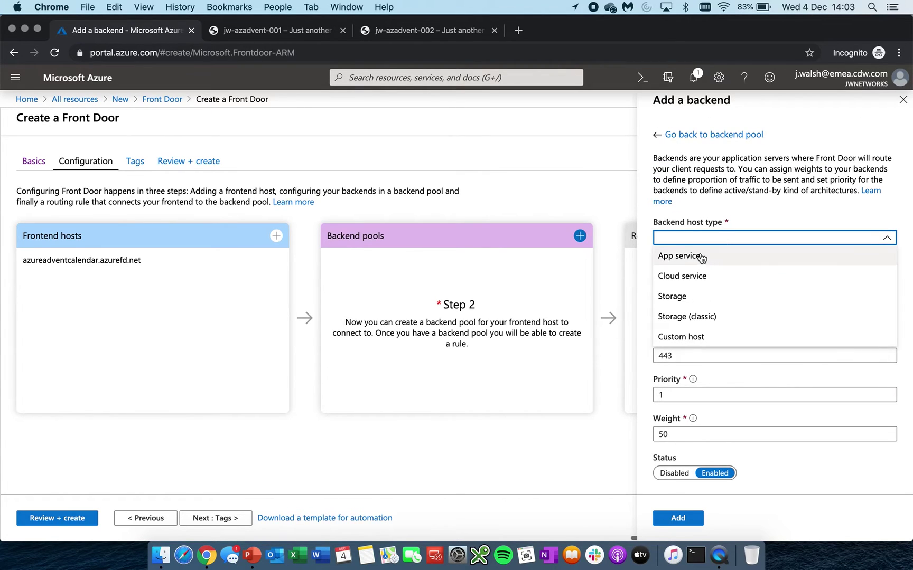
pyautogui.click(701, 256)
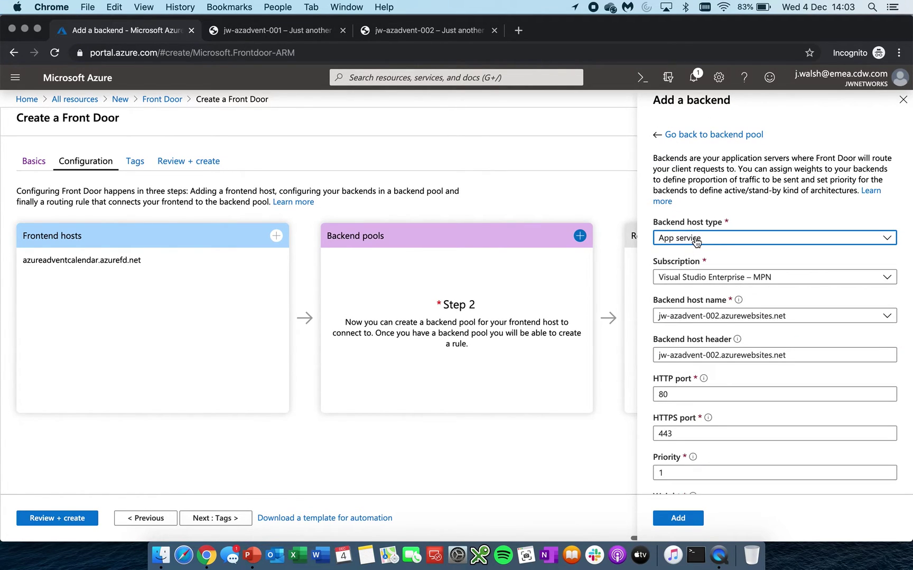
pyautogui.click(710, 317)
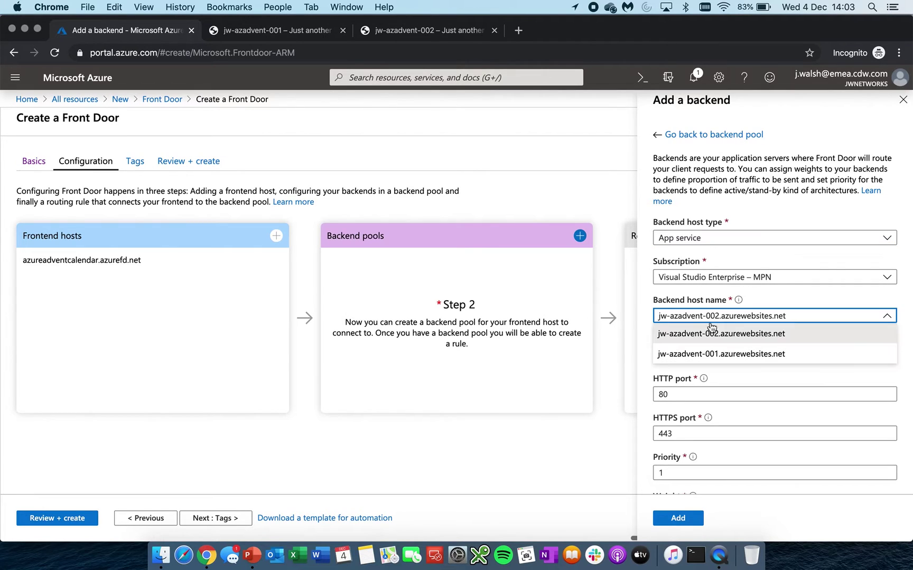
pyautogui.click(711, 354)
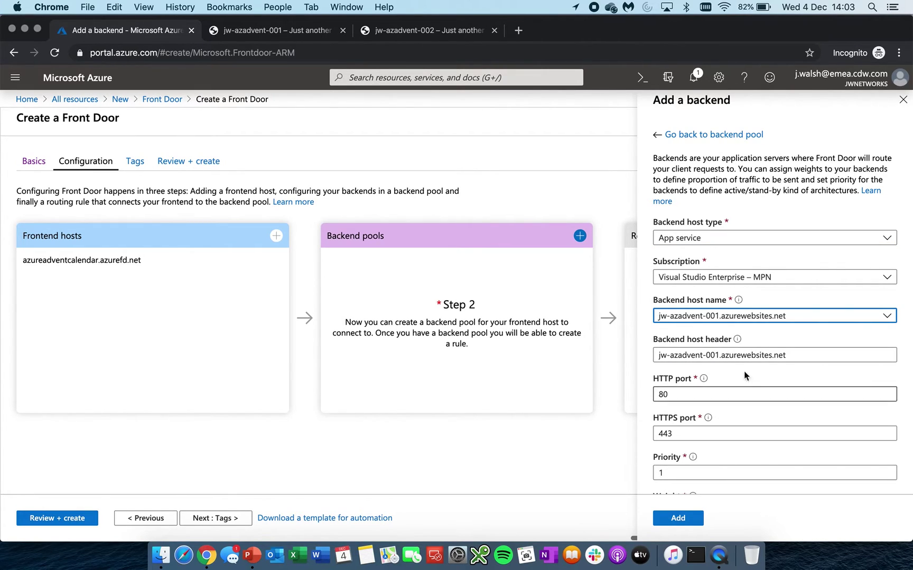
pyautogui.scroll(-4, 725, 407)
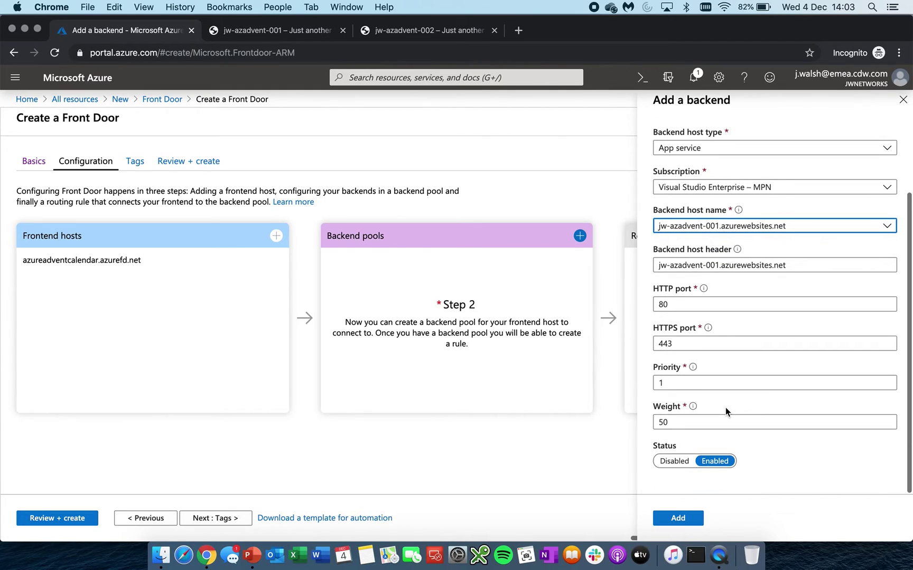
pyautogui.click(682, 516)
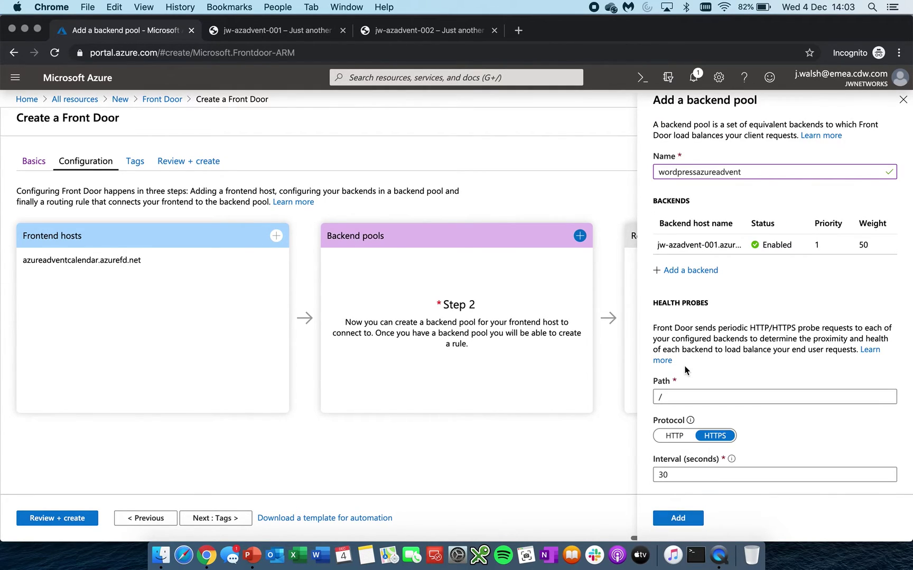
# - Add a second App service backend to the pool for jw-azadvent-002.azurewebsites.net, with priority 1 and weight 50
pyautogui.click(689, 270)
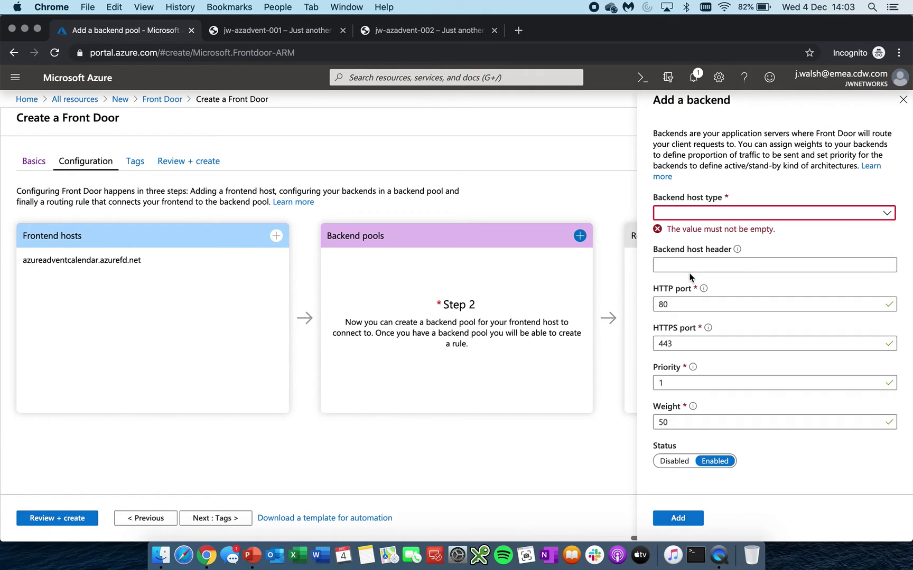
pyautogui.click(697, 213)
pyautogui.click(701, 234)
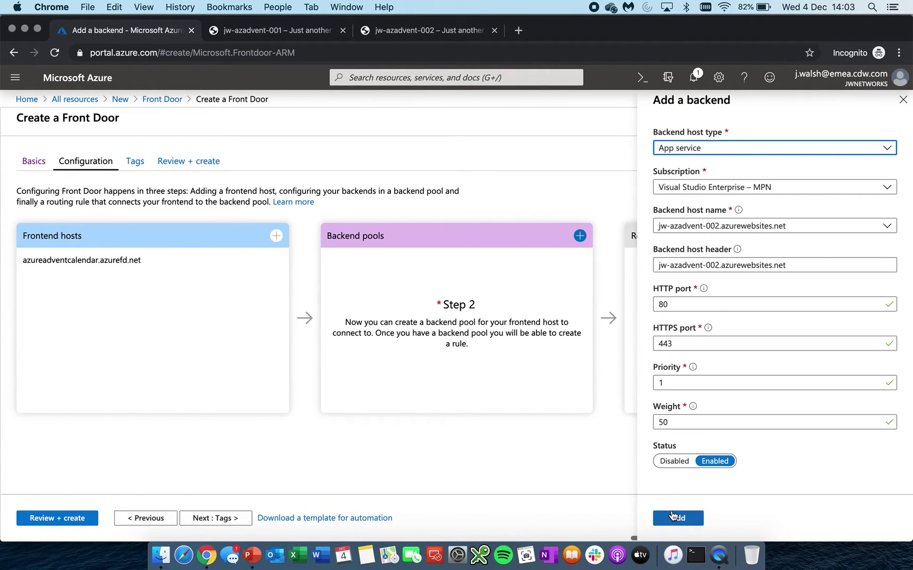
pyautogui.click(682, 518)
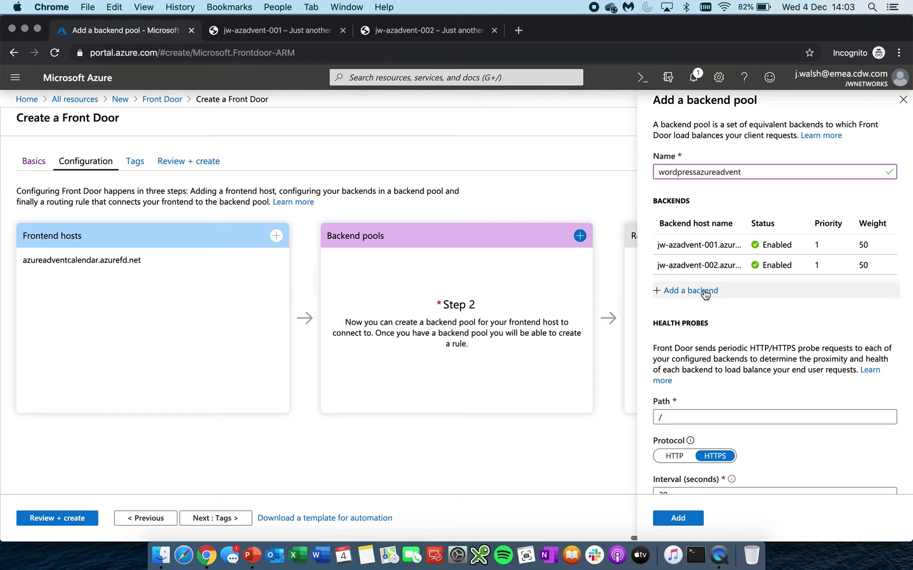
# - Set the pool's health probe path to /index.php and its protocol to HTTP
pyautogui.scroll(-2, 721, 365)
pyautogui.scroll(2, 729, 327)
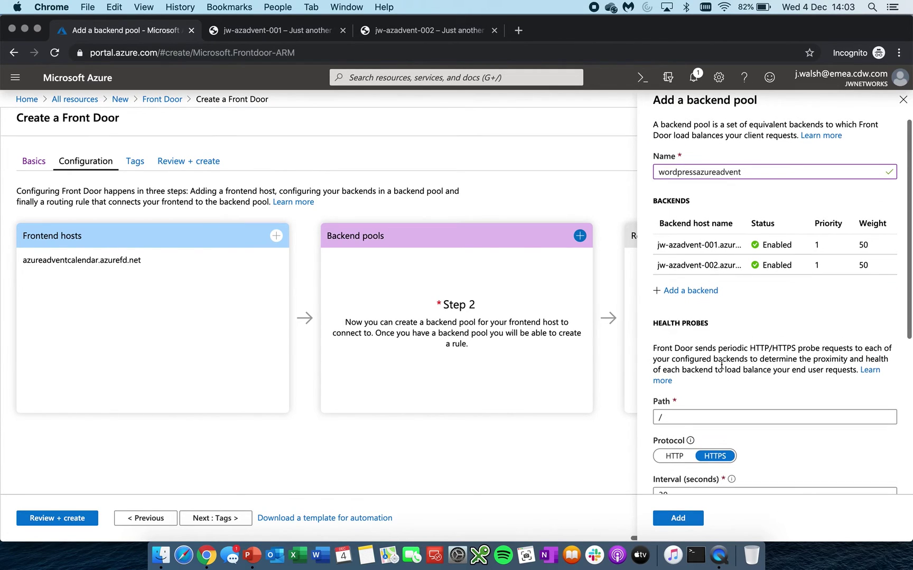
pyautogui.scroll(-2, 729, 347)
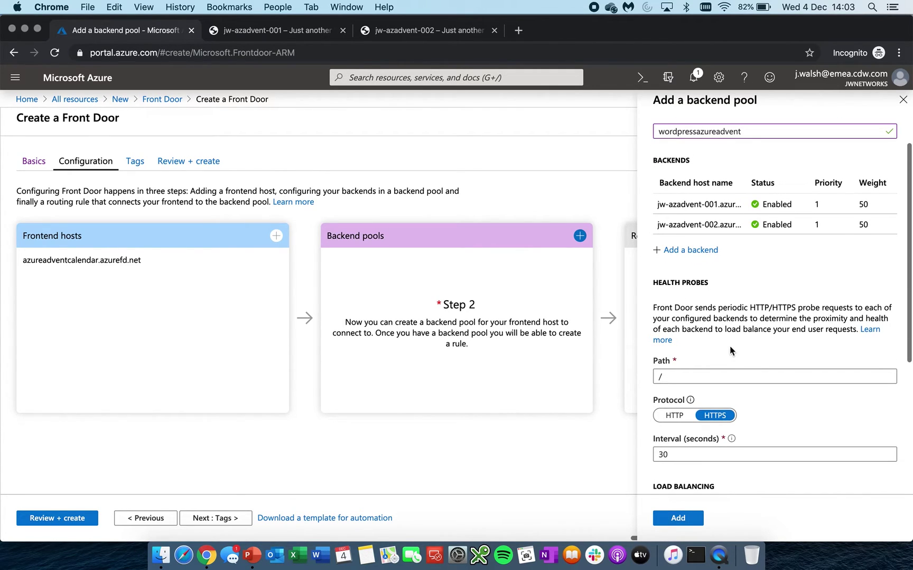
pyautogui.scroll(-2, 729, 346)
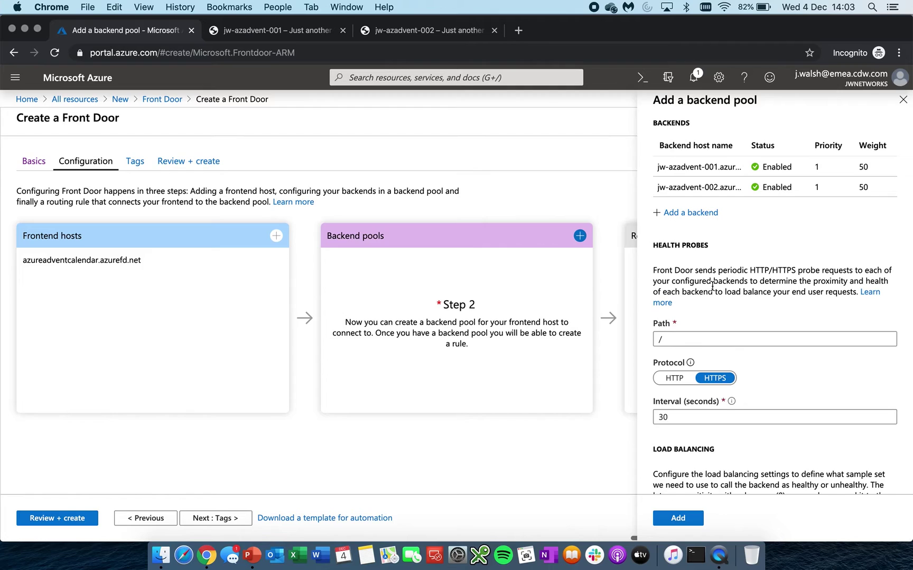
pyautogui.scroll(-1, 712, 286)
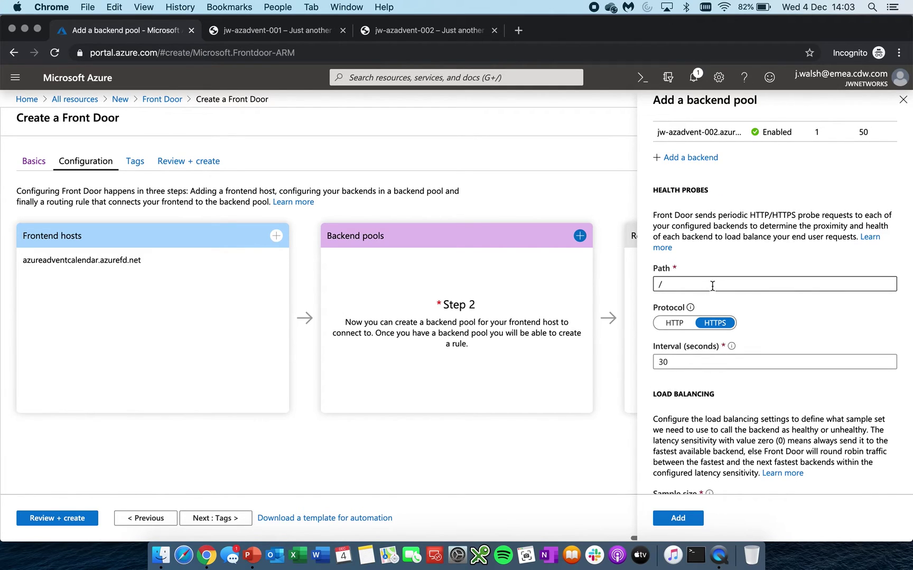
pyautogui.click(711, 285)
pyautogui.write('index')
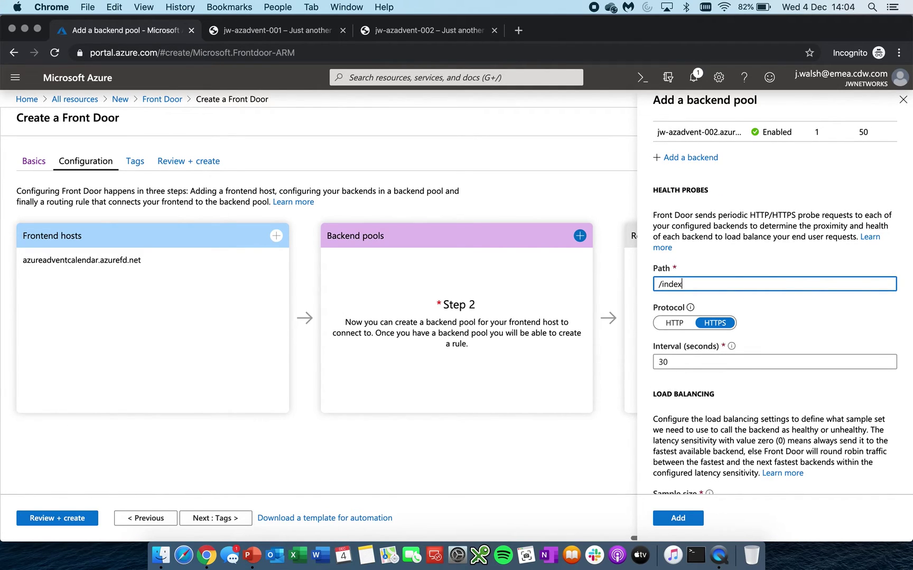
pyautogui.write('.php')
pyautogui.click(673, 324)
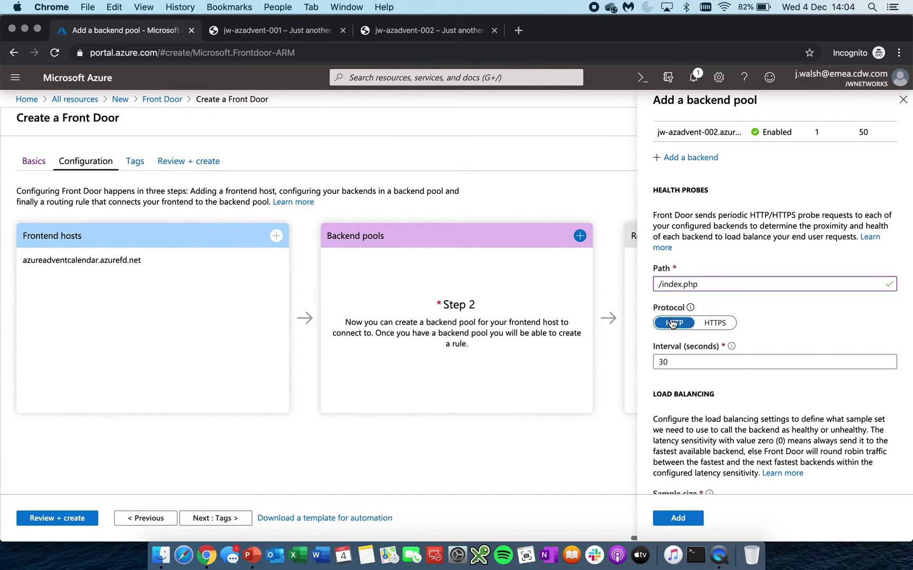
# - Review the load balancing settings and add the backend pool with their default values
pyautogui.scroll(-3, 718, 306)
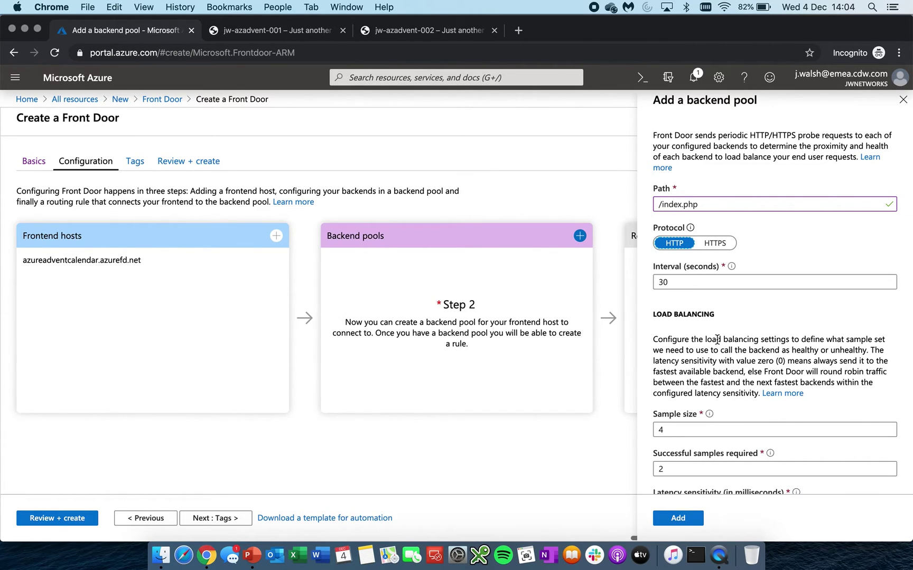
pyautogui.scroll(-2, 717, 339)
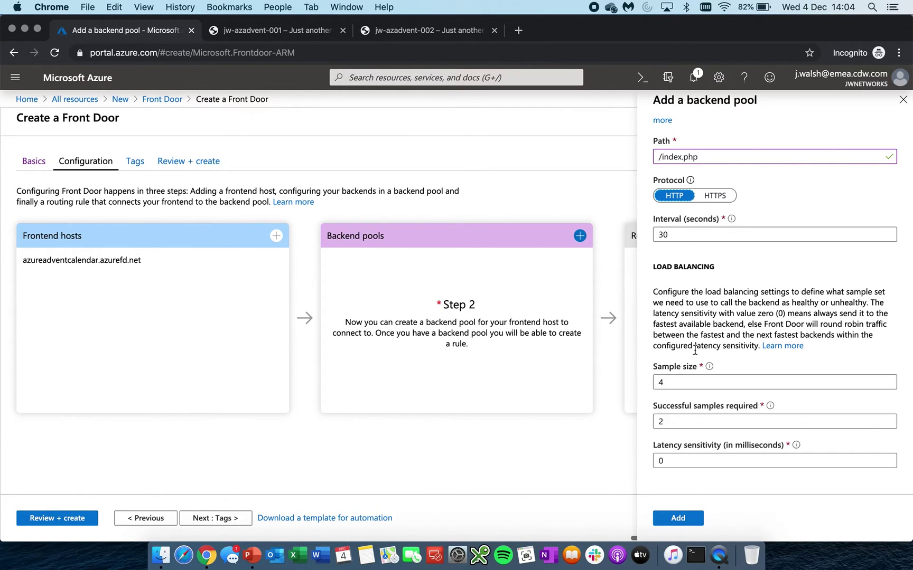
pyautogui.click(678, 518)
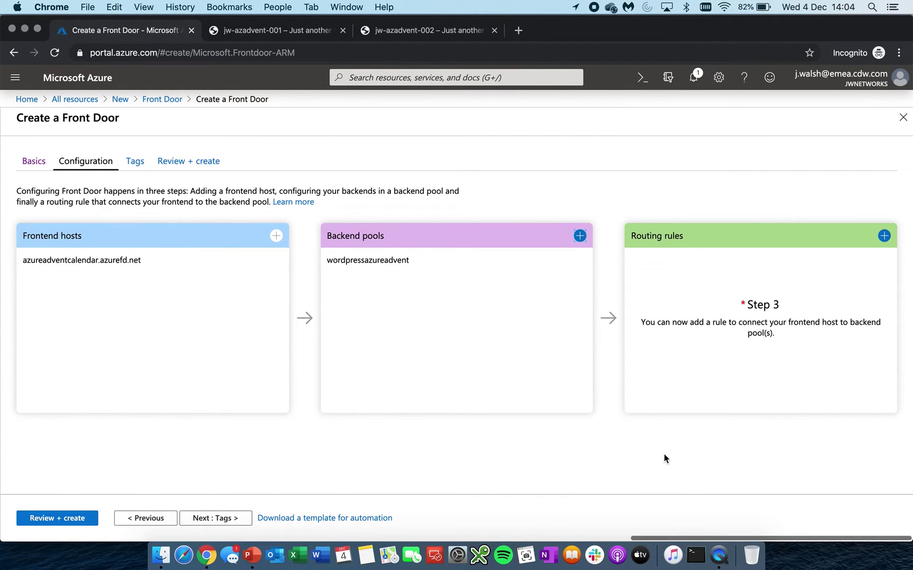
# - Start a routing rule named Default for the azureadventcalendar.azurefd.net frontend, with HTTP only as its accepted protocol
pyautogui.click(883, 237)
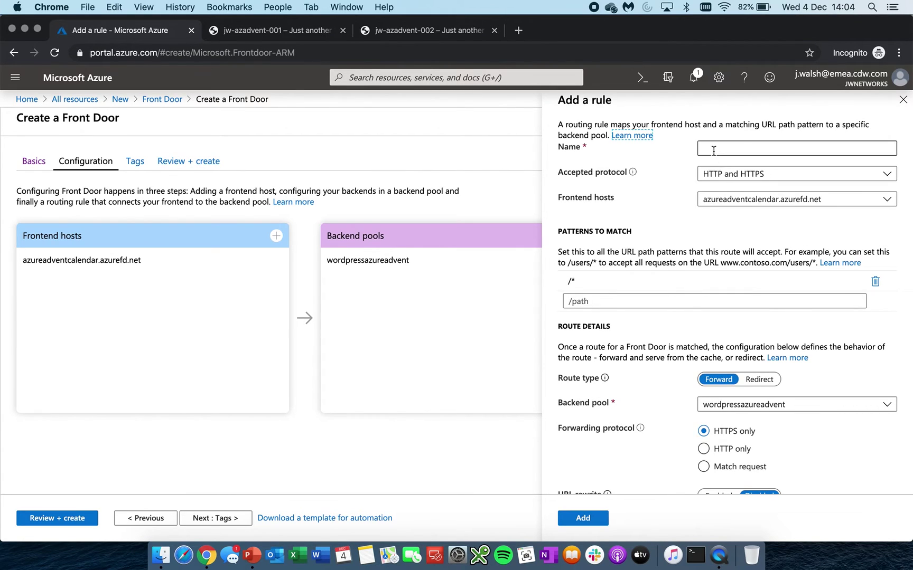
pyautogui.click(713, 151)
pyautogui.write('Default')
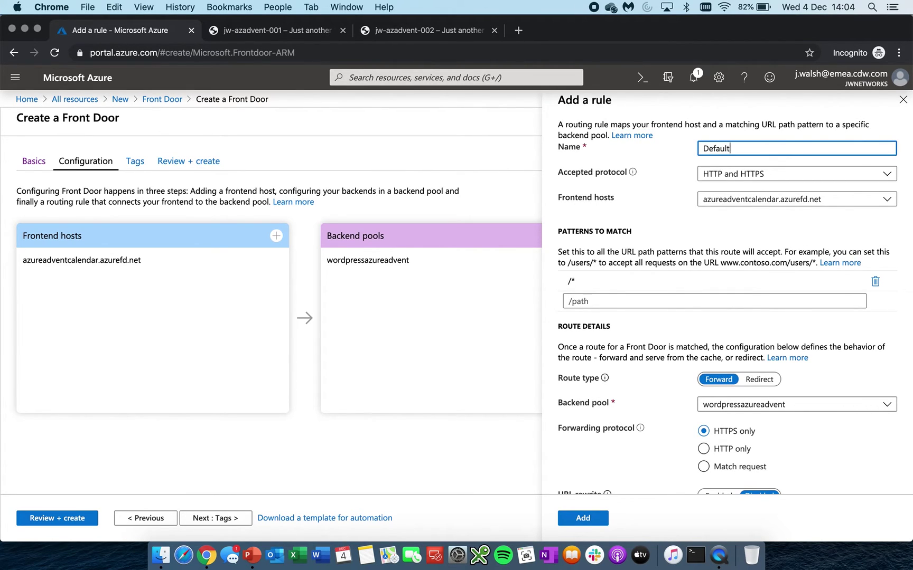
pyautogui.click(705, 174)
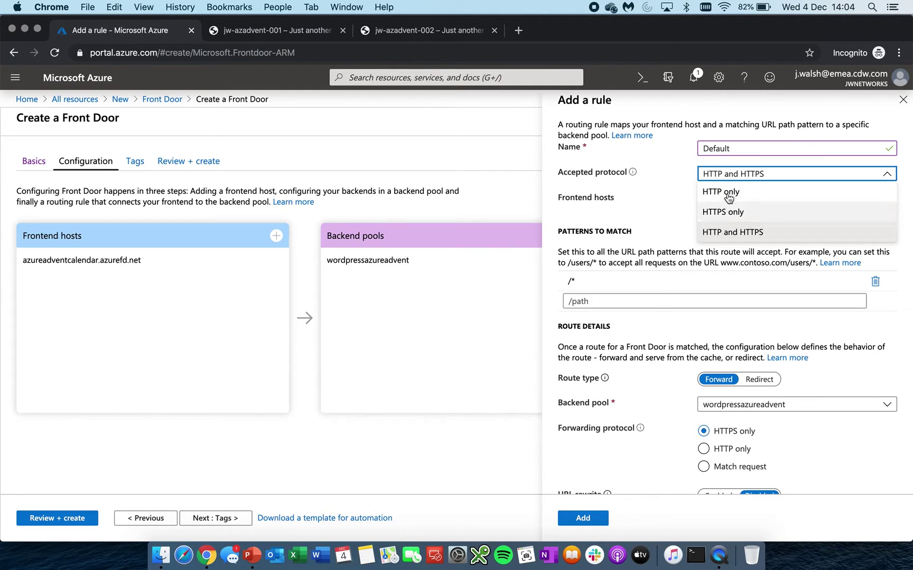
pyautogui.click(727, 192)
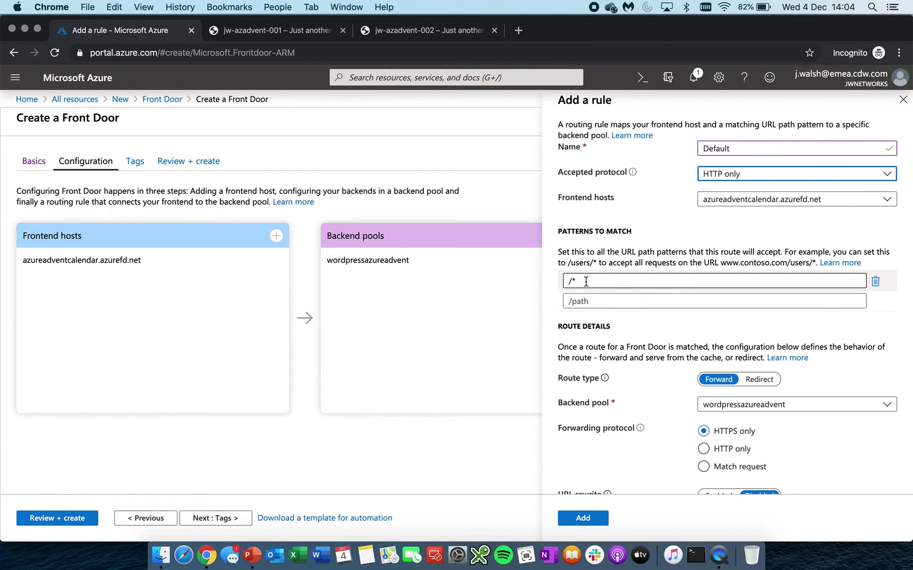
# - Forward the Default rule to the wordpressazureadvent backend pool using HTTP only, and add the rule
pyautogui.scroll(-2, 638, 374)
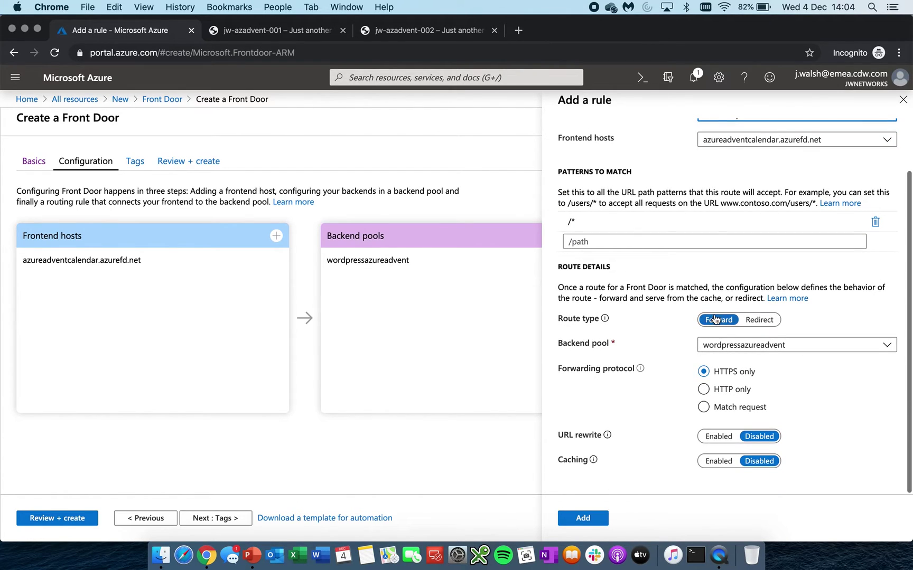
pyautogui.click(724, 346)
pyautogui.click(723, 364)
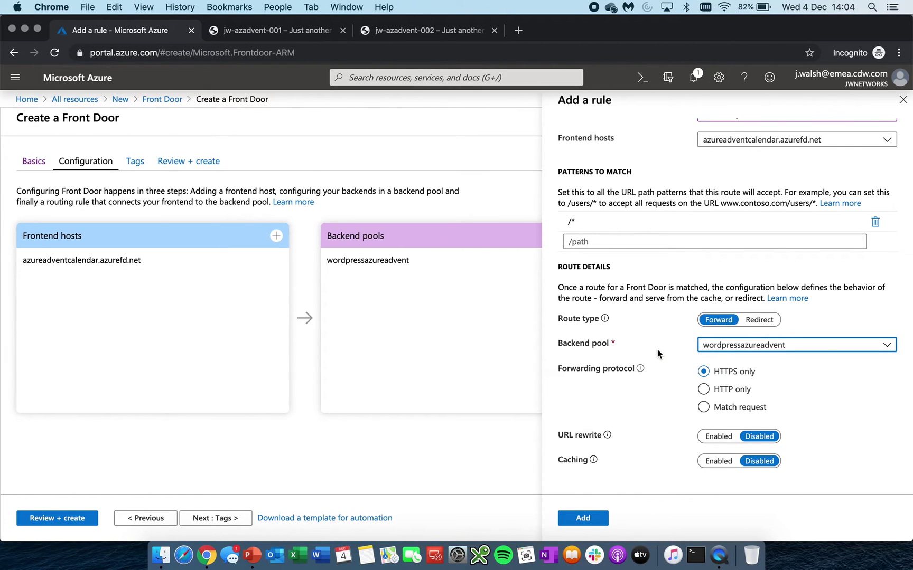
pyautogui.click(704, 391)
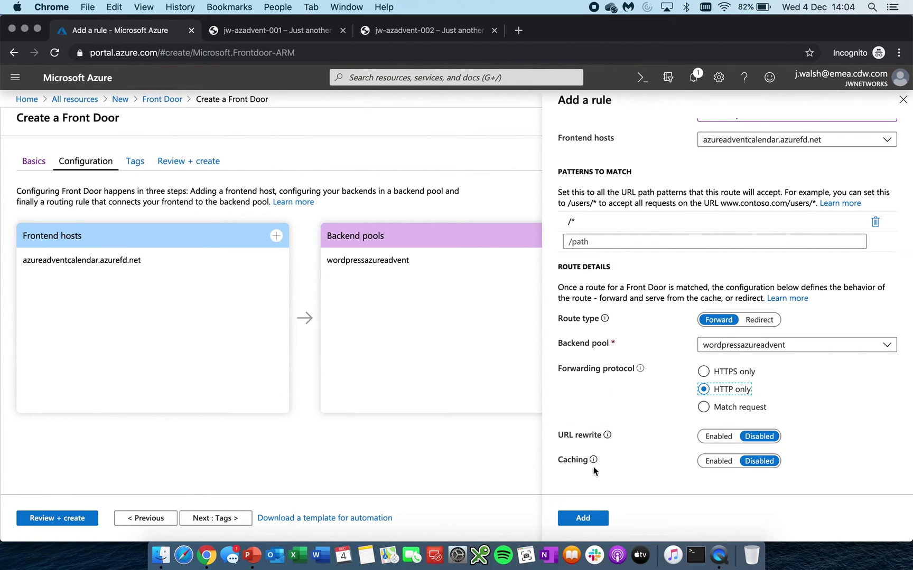
pyautogui.moveTo(593, 468)
pyautogui.click(586, 522)
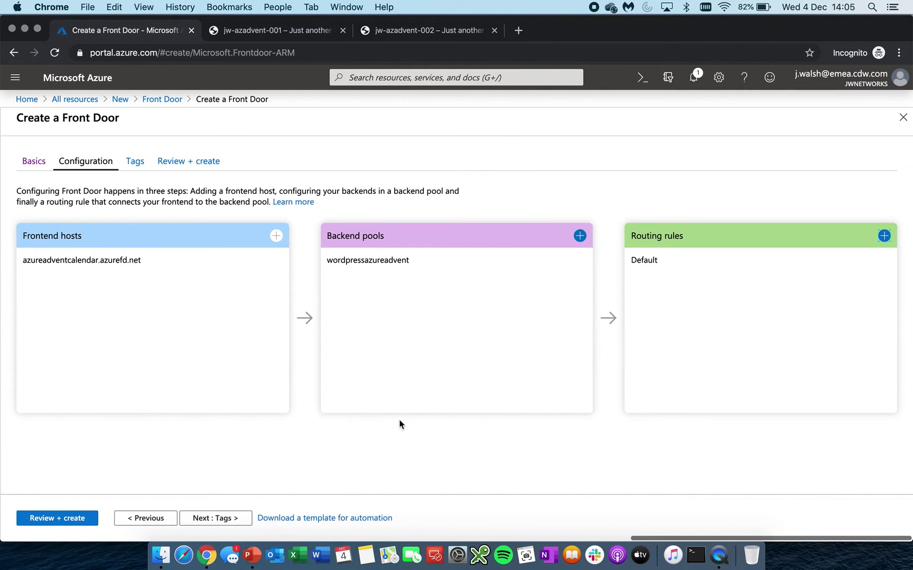
# - Validate the Front Door configuration and create the azureadventcalendar Front Door
pyautogui.click(59, 518)
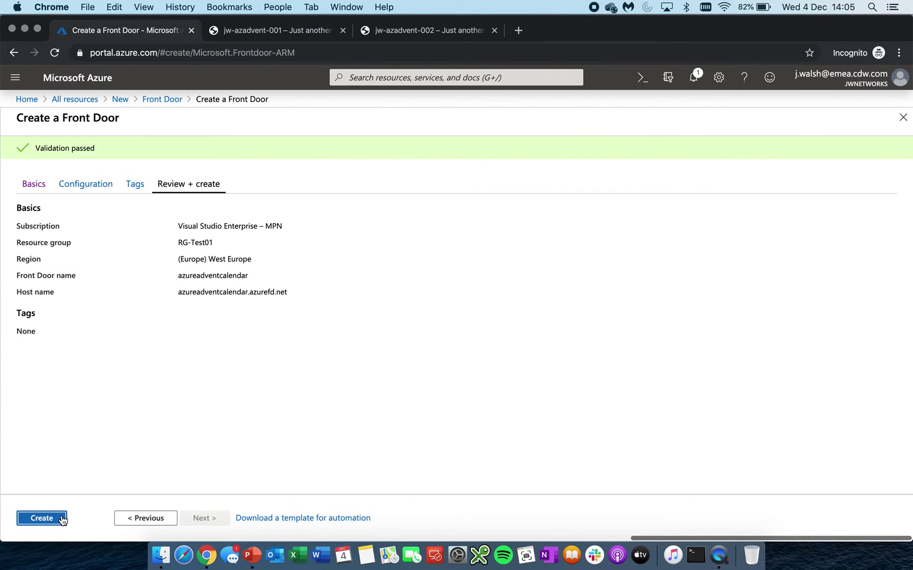
pyautogui.click(62, 518)
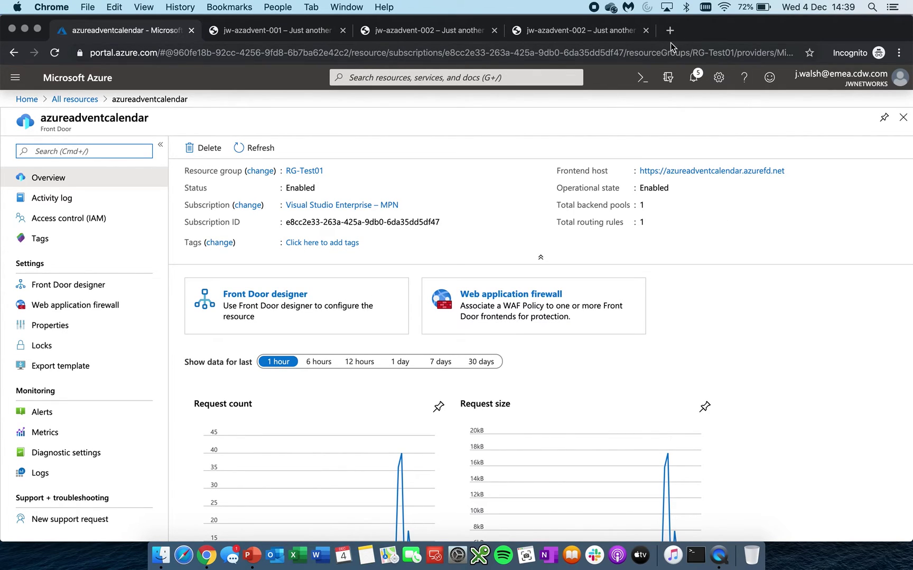
pyautogui.click(599, 32)
pyautogui.click(545, 52)
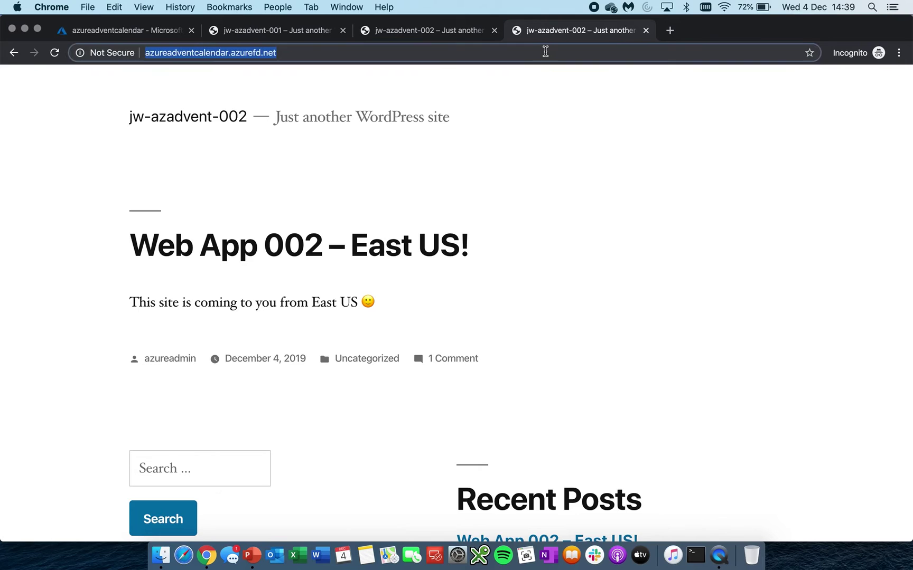
pyautogui.write('http://azureadventcalendar.azurefd.net/')
pyautogui.press('Return')
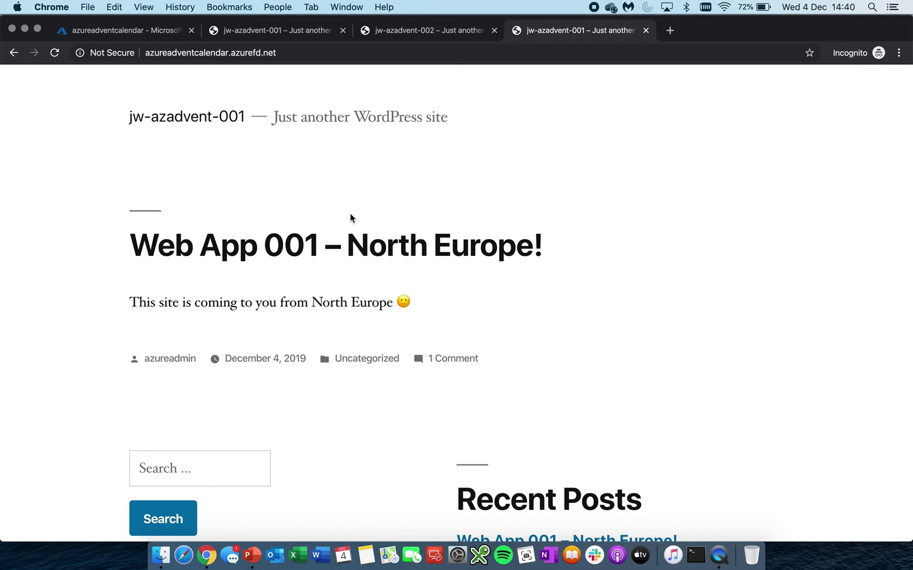
# - Stop the jw-azadvent-001 App Service in the Azure portal
pyautogui.click(133, 34)
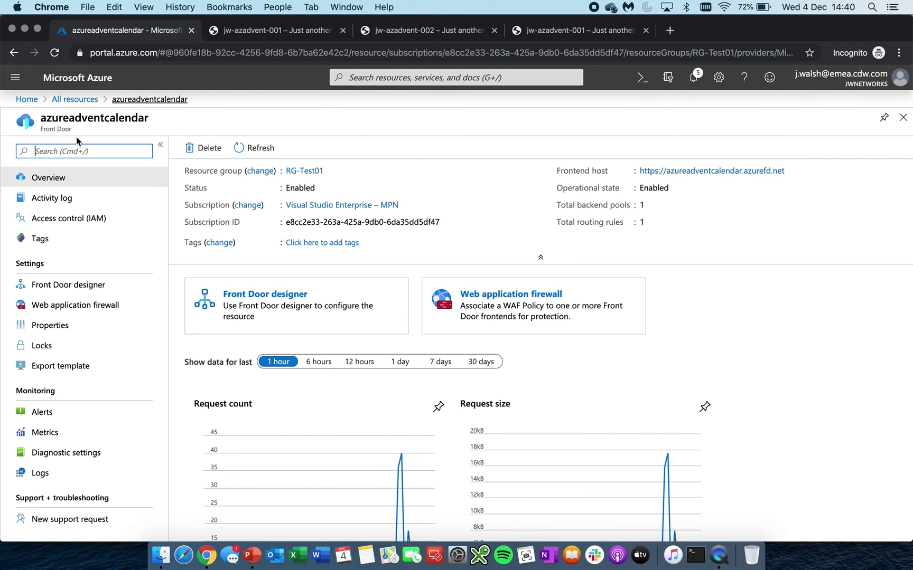
pyautogui.click(74, 99)
pyautogui.click(80, 284)
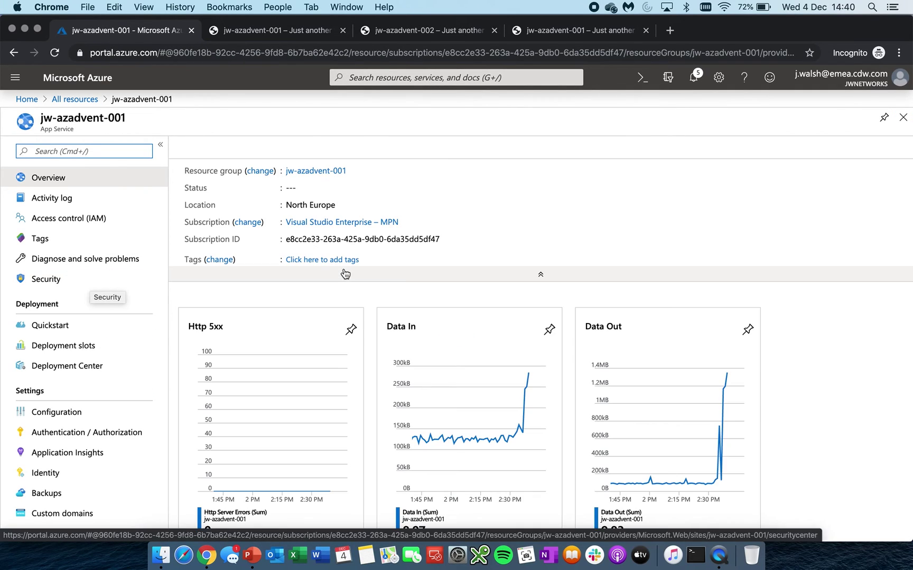
pyautogui.click(253, 151)
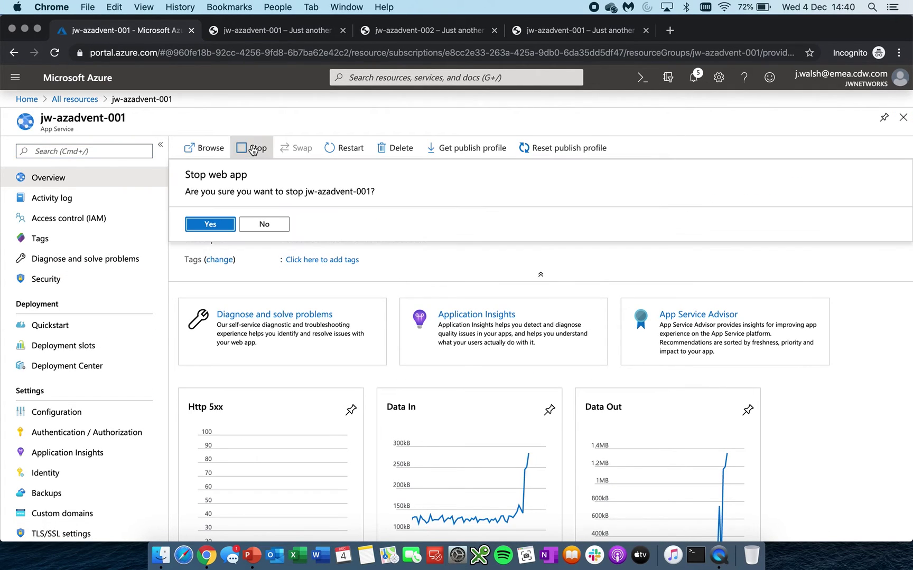
pyautogui.press('Return')
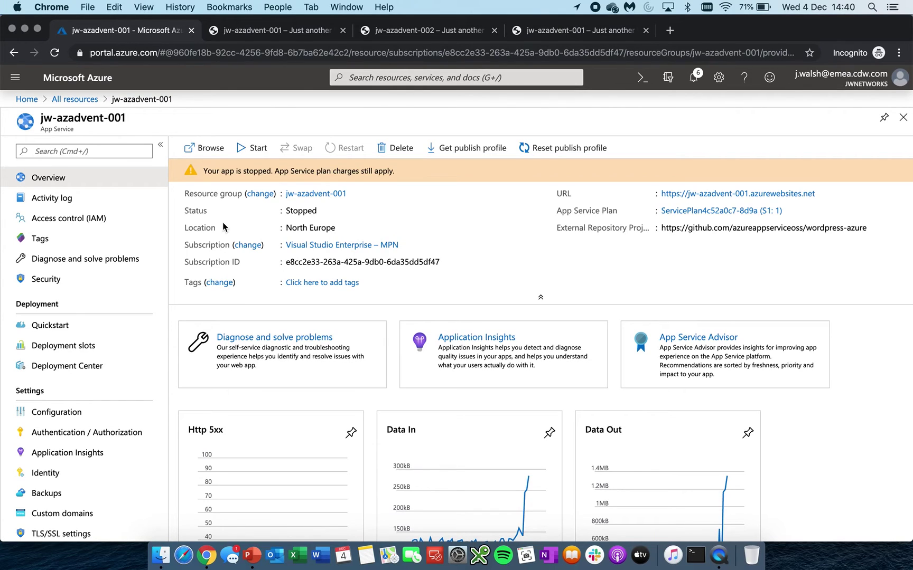
# - Reload the azureadventcalendar.azurefd.net site to test failover to the other backend
pyautogui.click(568, 32)
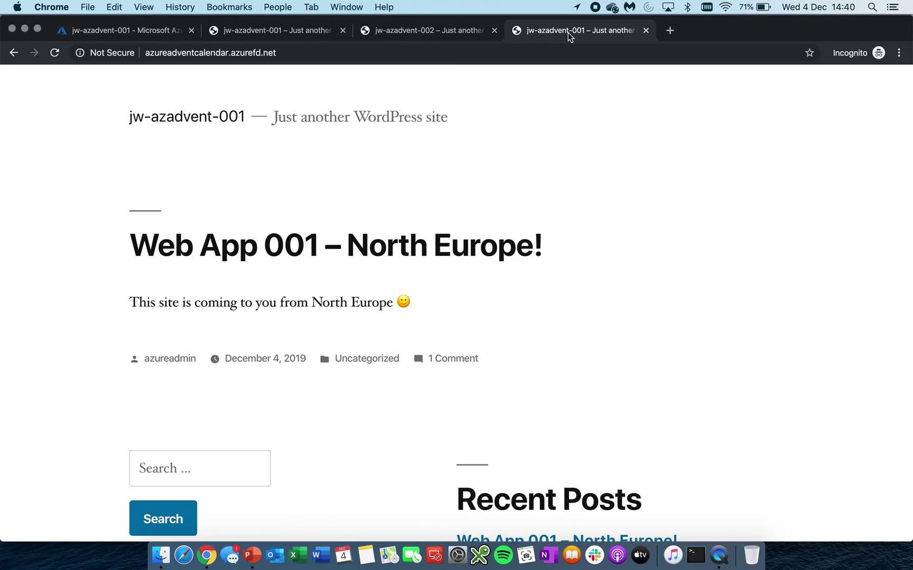
pyautogui.click(55, 53)
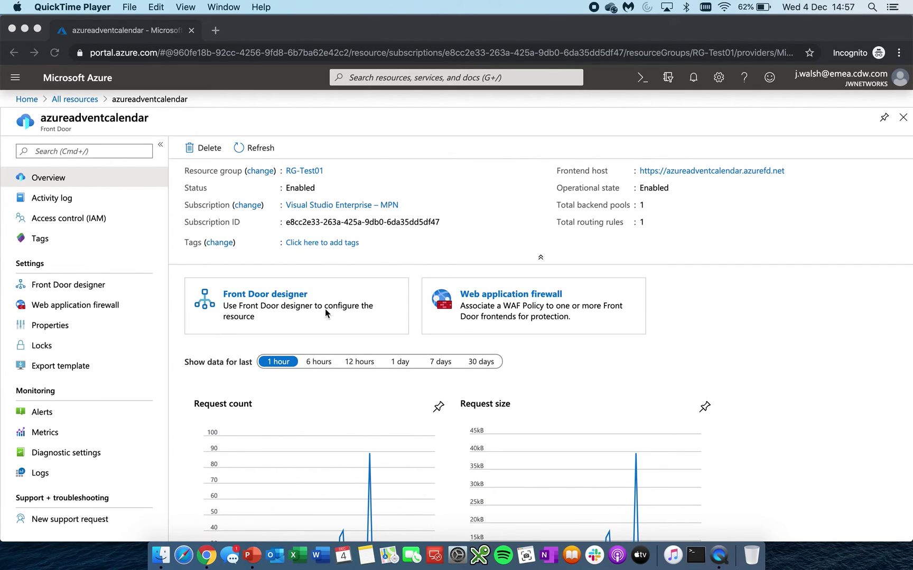
pyautogui.click(708, 327)
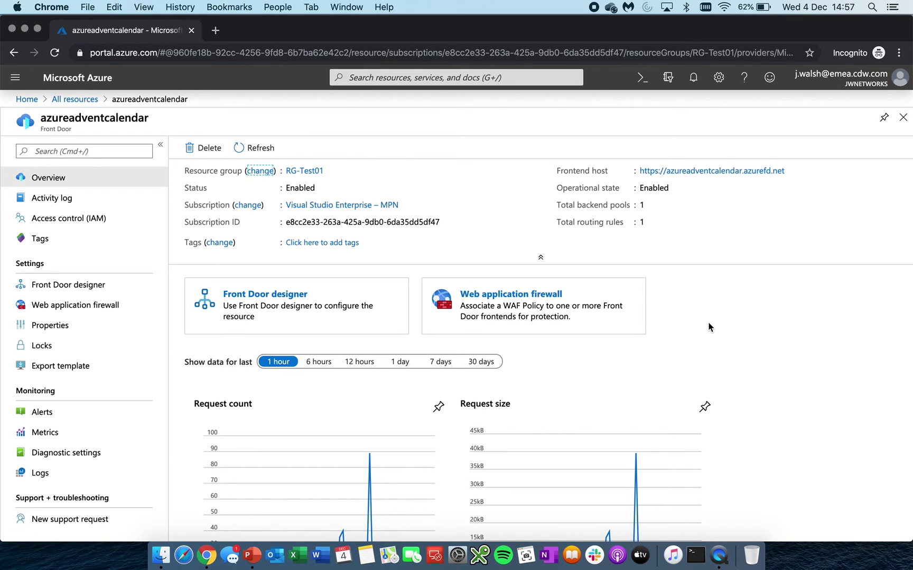
pyautogui.press('super+shift+n')
pyautogui.write('http://azureadventcalendar.azurefd.net/')
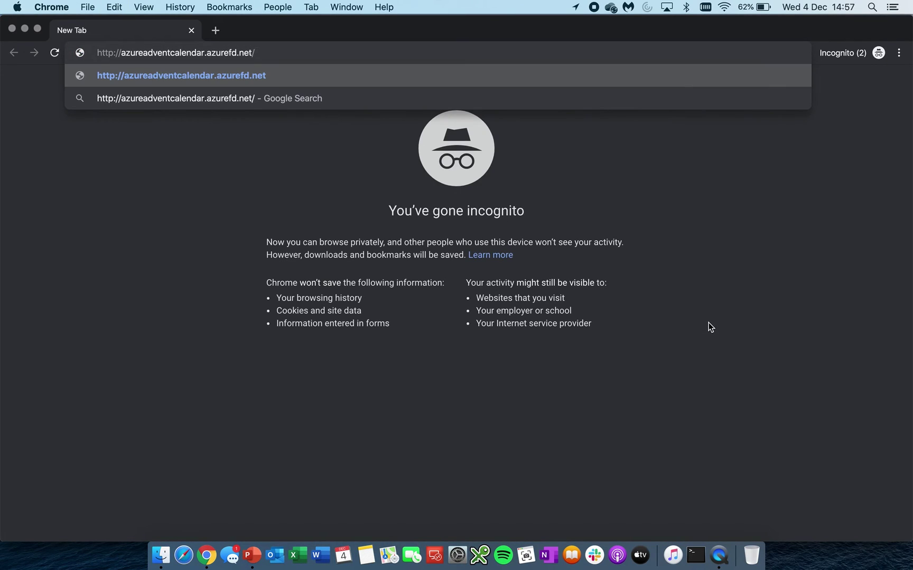
pyautogui.write('wp-admin')
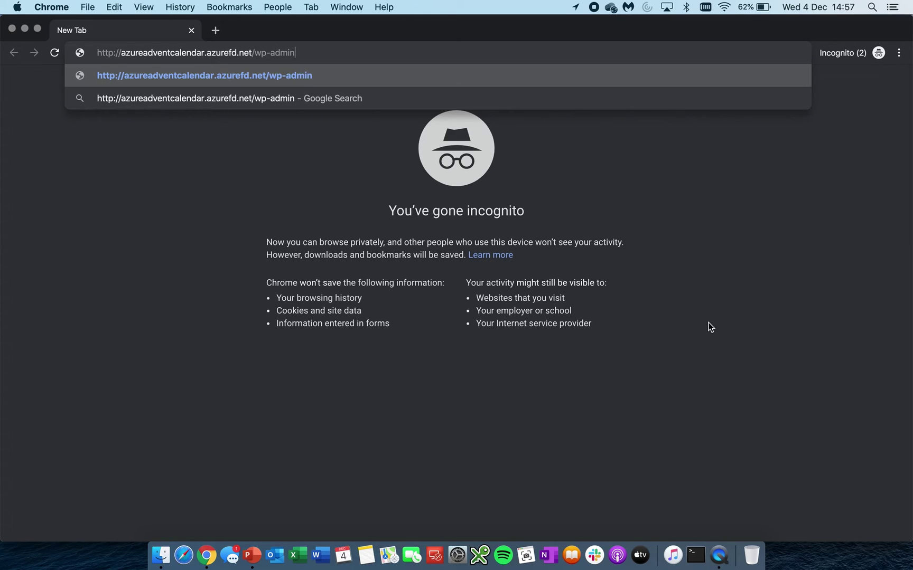
pyautogui.press('Return')
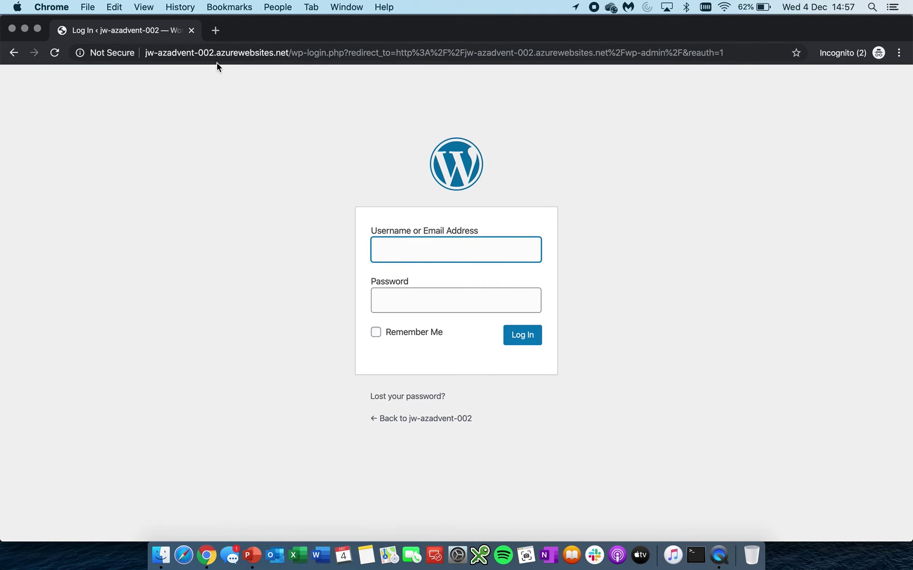
pyautogui.click(192, 30)
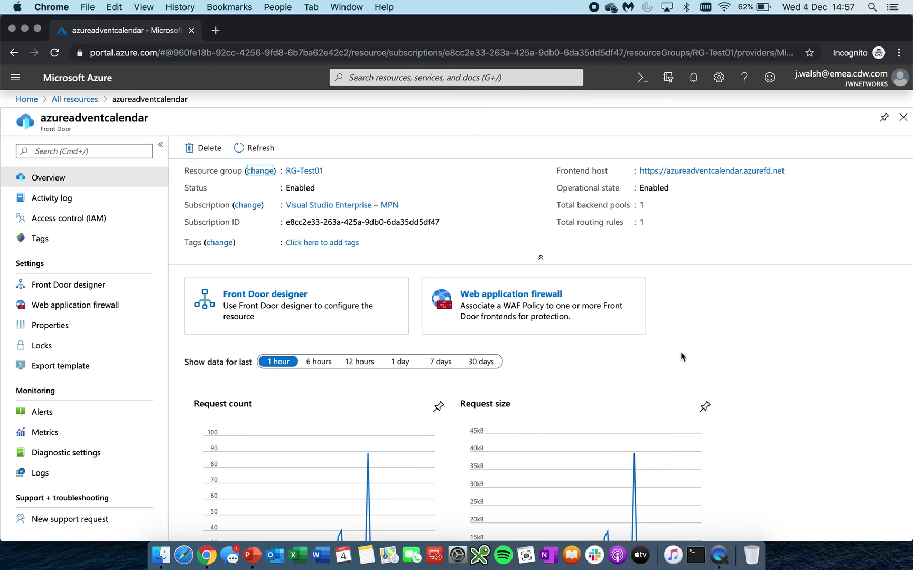
# - Start a new routing rule named BlockLogin in the Front Door designer
pyautogui.click(690, 344)
pyautogui.click(326, 313)
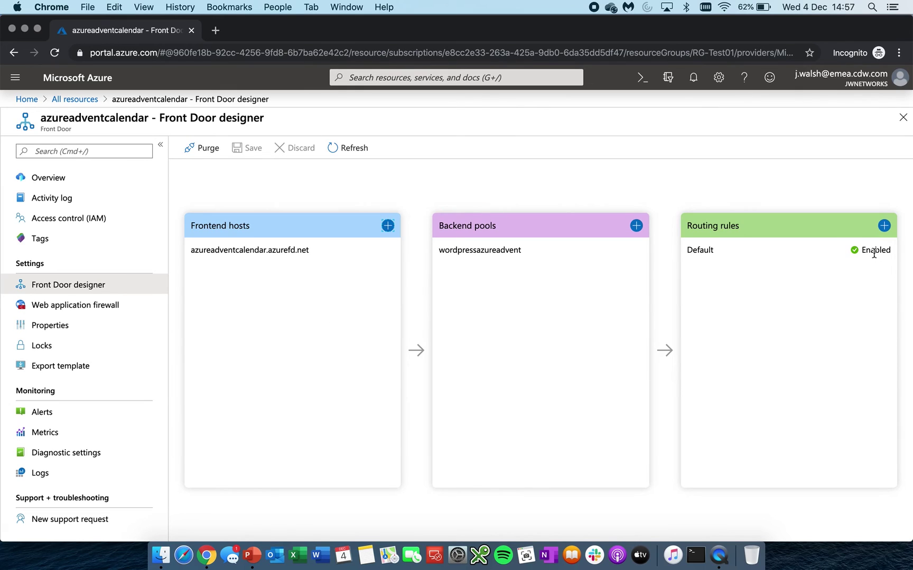
pyautogui.click(884, 226)
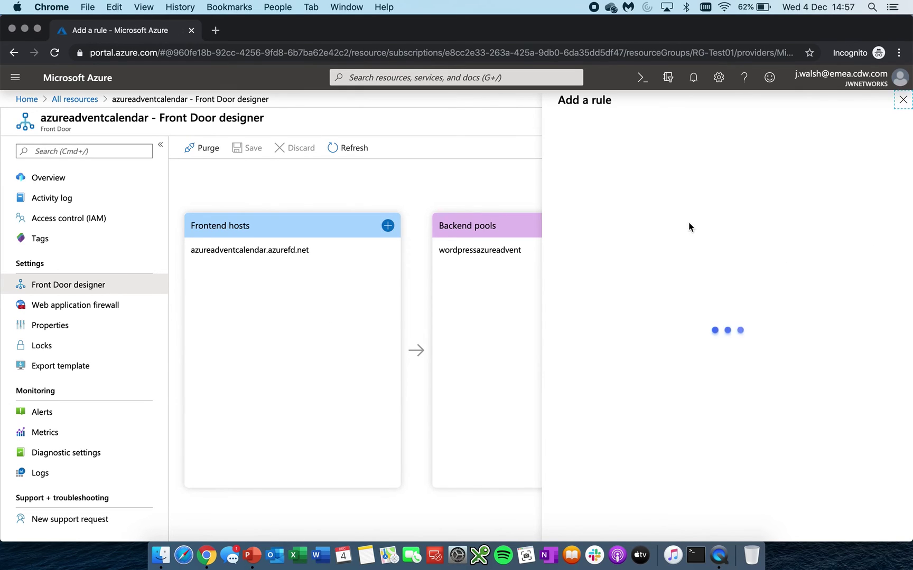
pyautogui.click(732, 147)
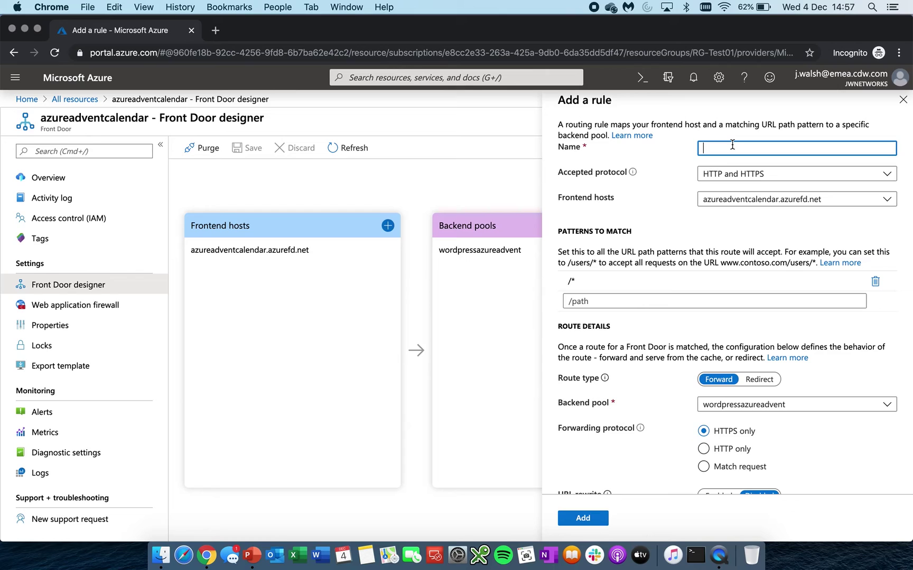
pyautogui.write('BlockLogin')
# - Replace the BlockLogin rule's default path pattern with /wp-login.php
pyautogui.click(598, 280)
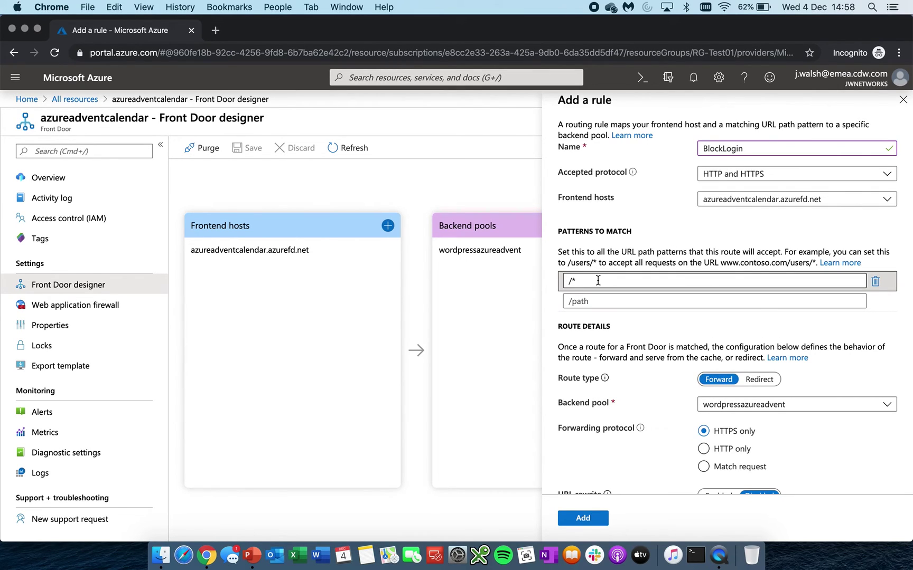
pyautogui.press('BackSpace')
pyautogui.write('wp-login')
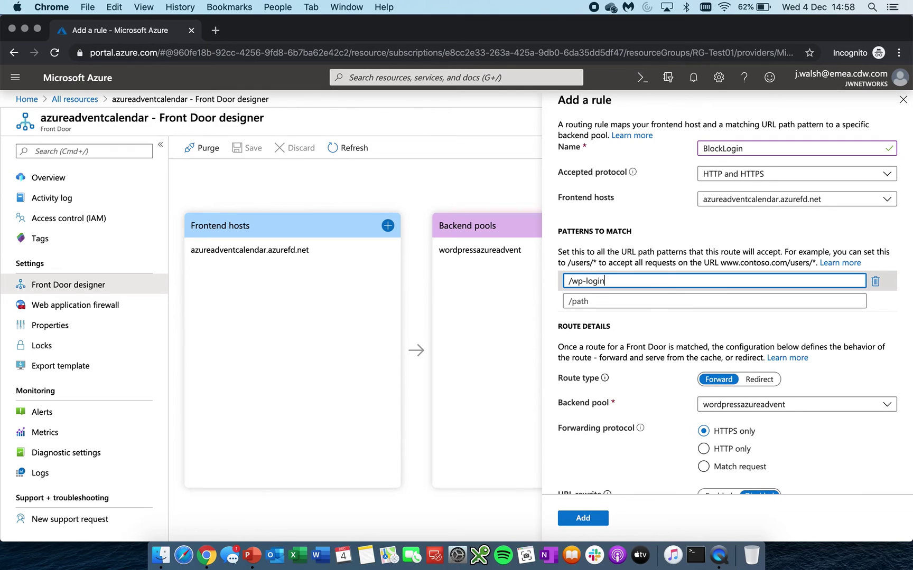
pyautogui.write('.php')
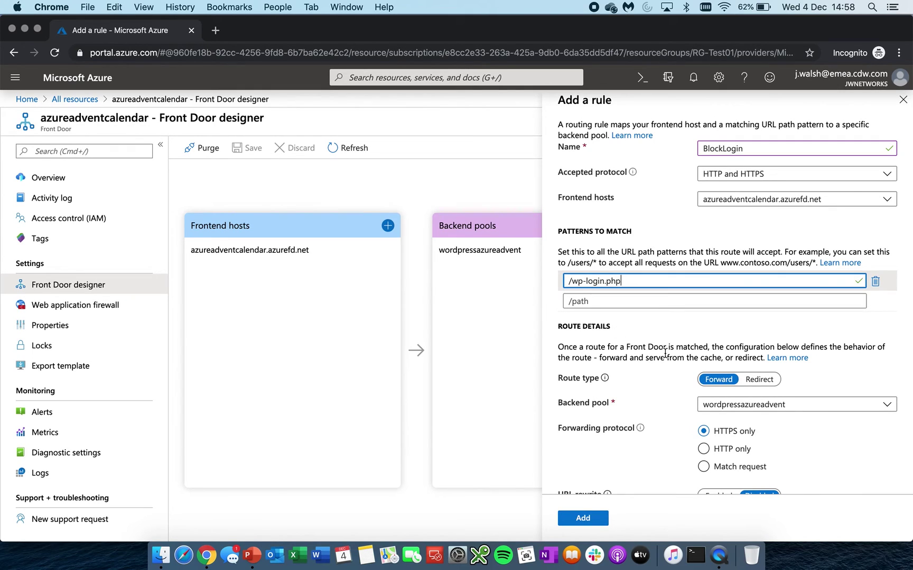
pyautogui.click(665, 354)
# - Set the rule's forwarding protocol to Match request and enable URL rewrite with the custom forwarding path /index.php/naughty-naughty/
pyautogui.scroll(-2, 665, 328)
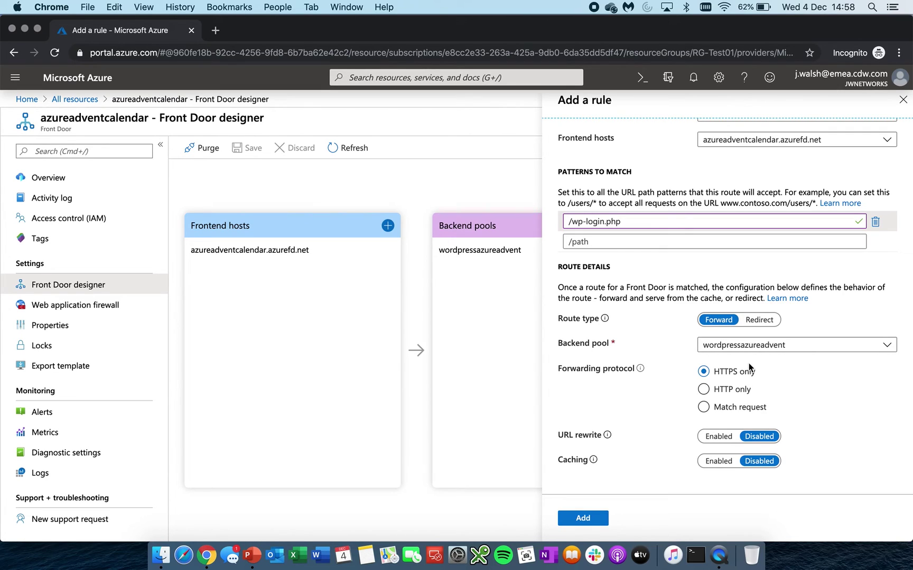
pyautogui.click(718, 407)
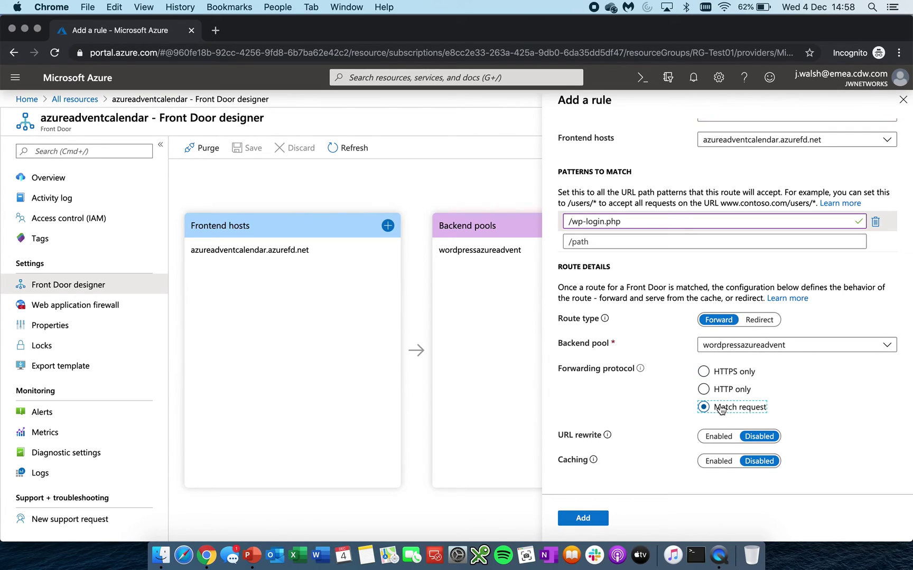
pyautogui.click(722, 438)
pyautogui.click(717, 461)
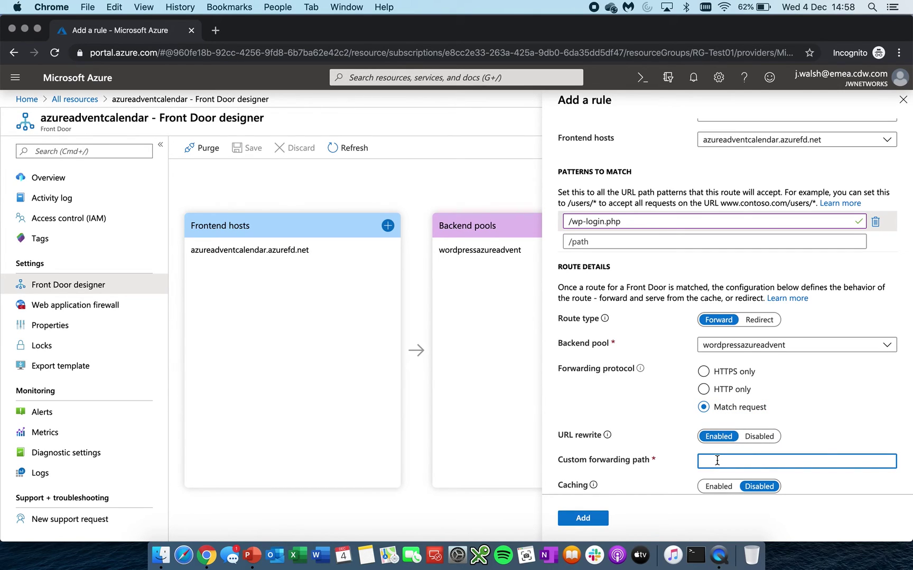
pyautogui.write('/index.php/naughty-naughty/')
# - Add the BlockLogin rule and save the pending Front Door changes
pyautogui.scroll(-1, 632, 458)
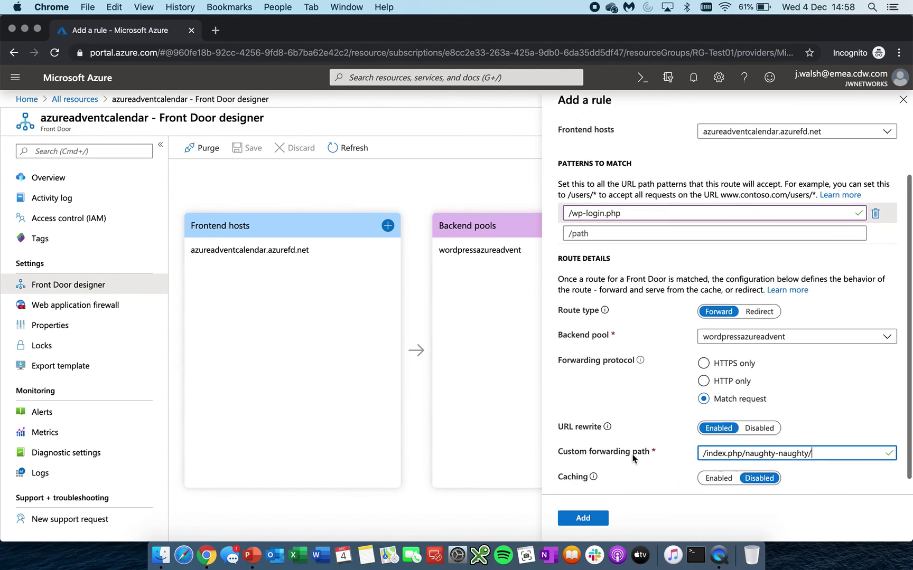
pyautogui.scroll(-2, 629, 467)
pyautogui.click(579, 518)
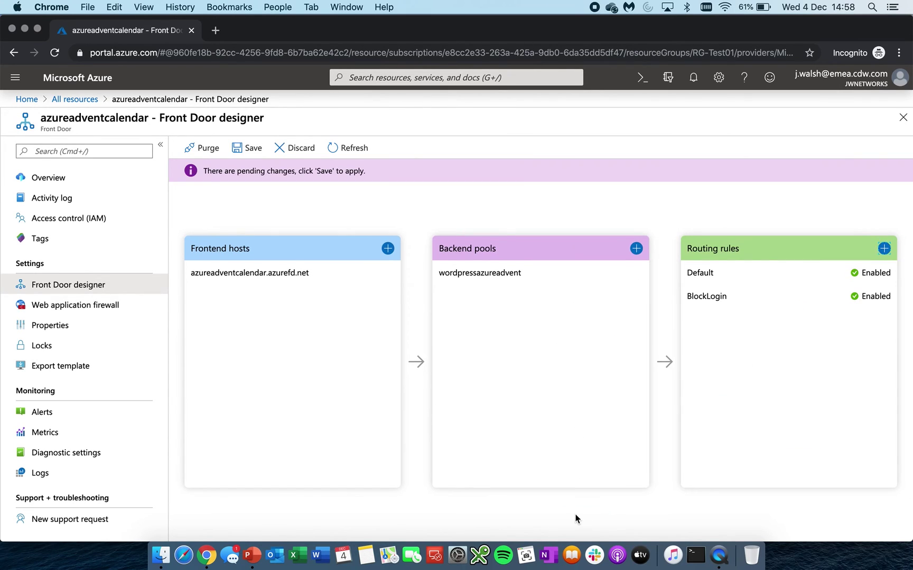
pyautogui.click(246, 151)
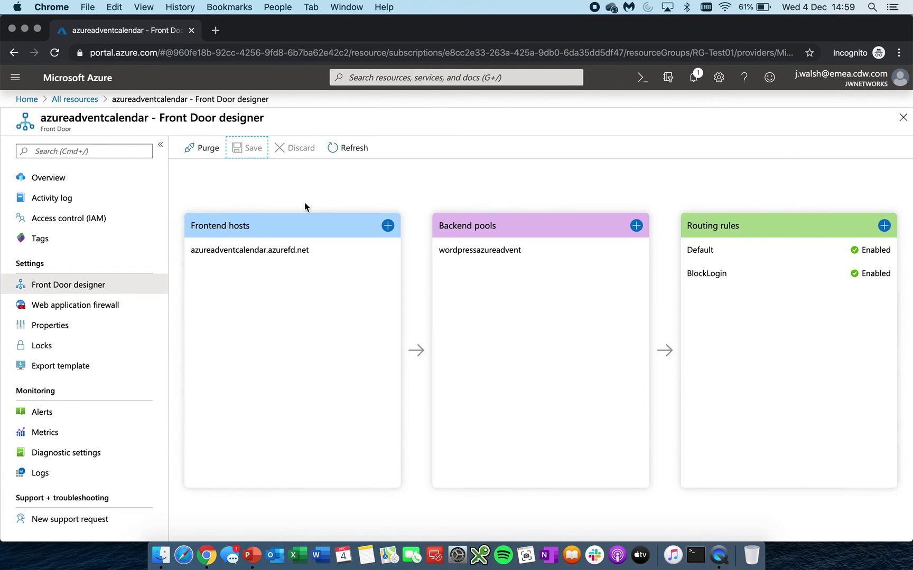
pyautogui.press('super+shift+n')
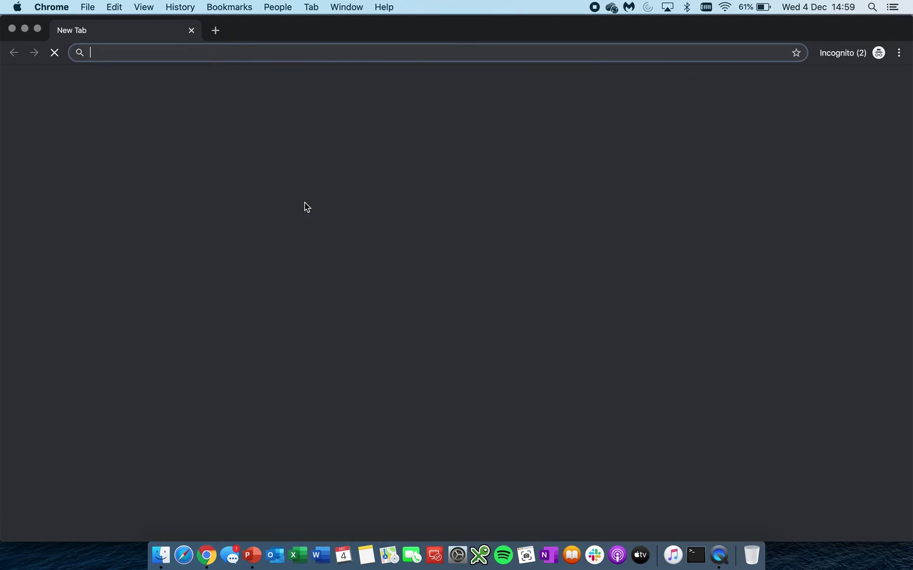
pyautogui.write('http://azureadventcalendar.azurefd.net/')
pyautogui.press('Return')
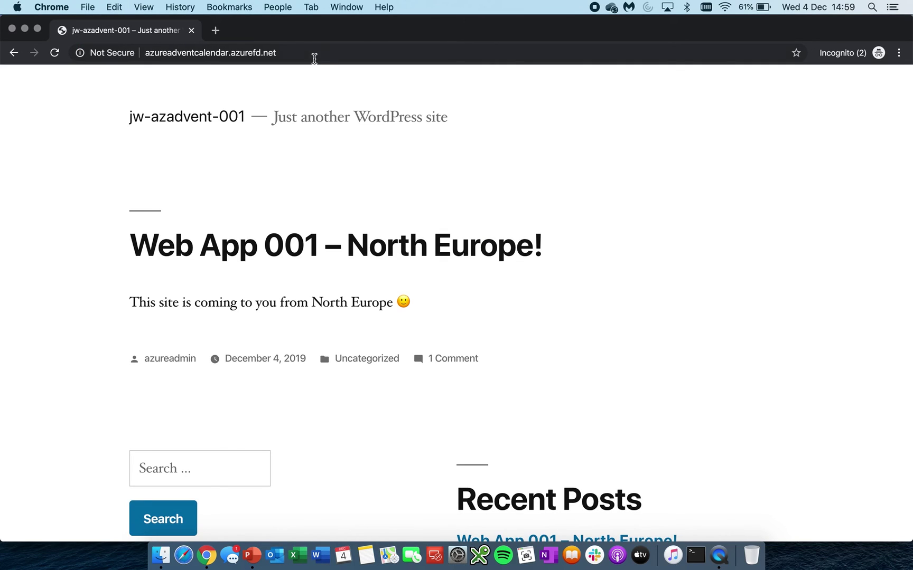
# - Request azureadventcalendar.azurefd.net/wp-login.php to test the BlockLogin rule
pyautogui.click(314, 58)
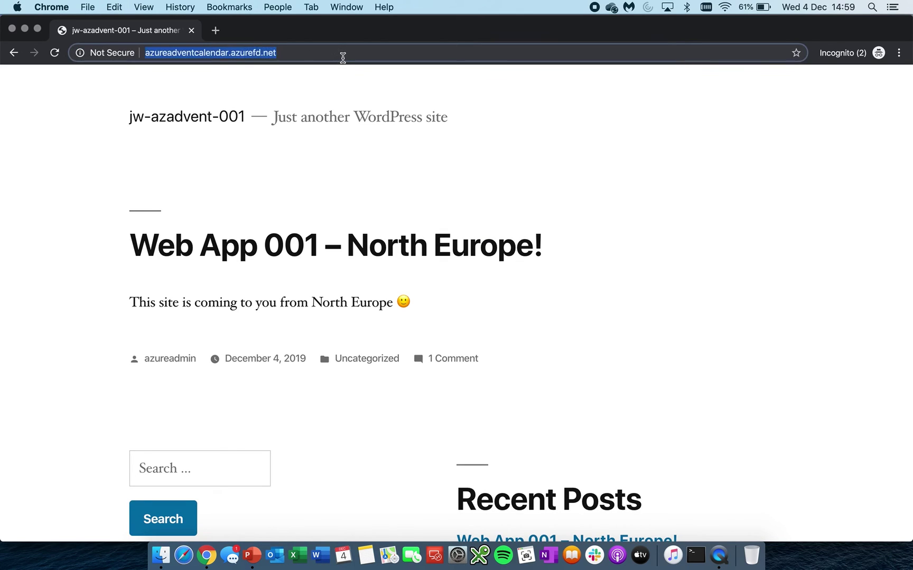
pyautogui.click(342, 59)
pyautogui.write('/wp-login.php')
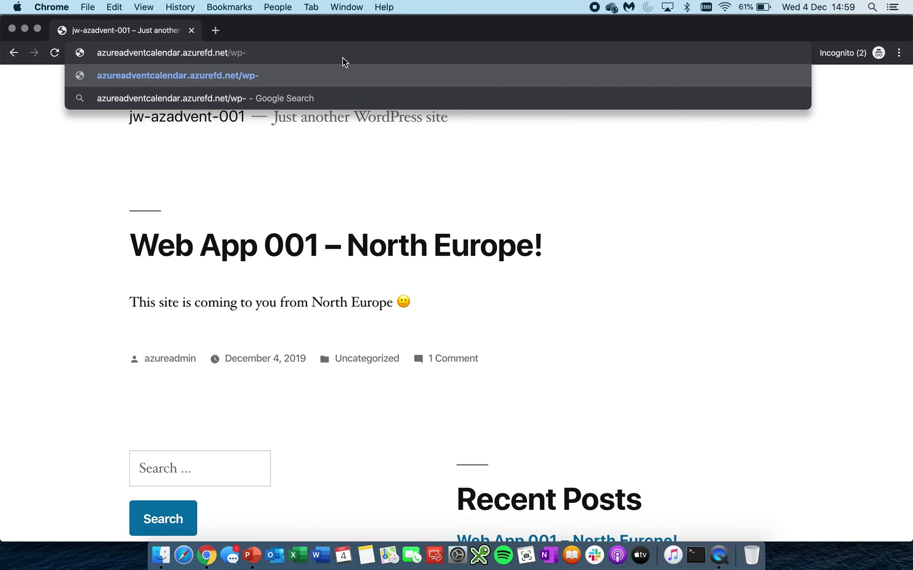
pyautogui.press('Return')
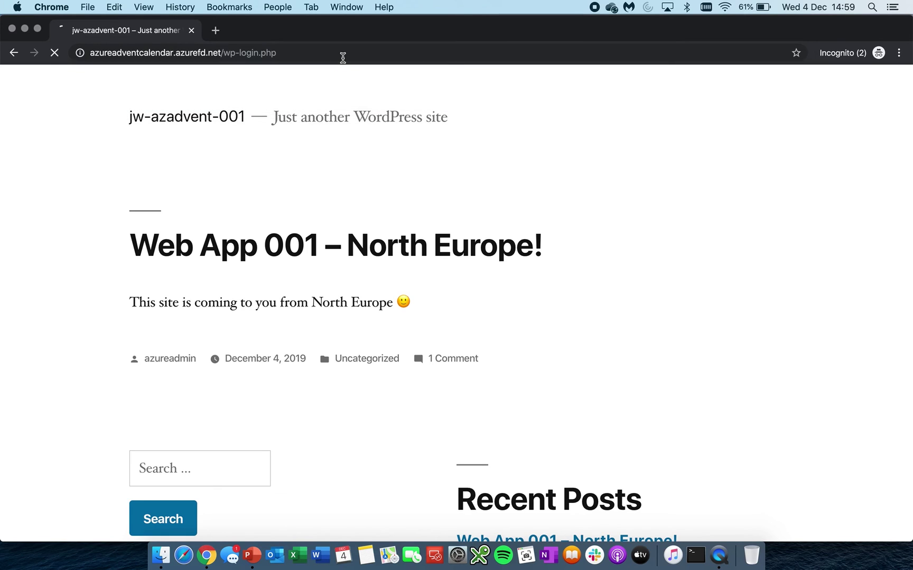